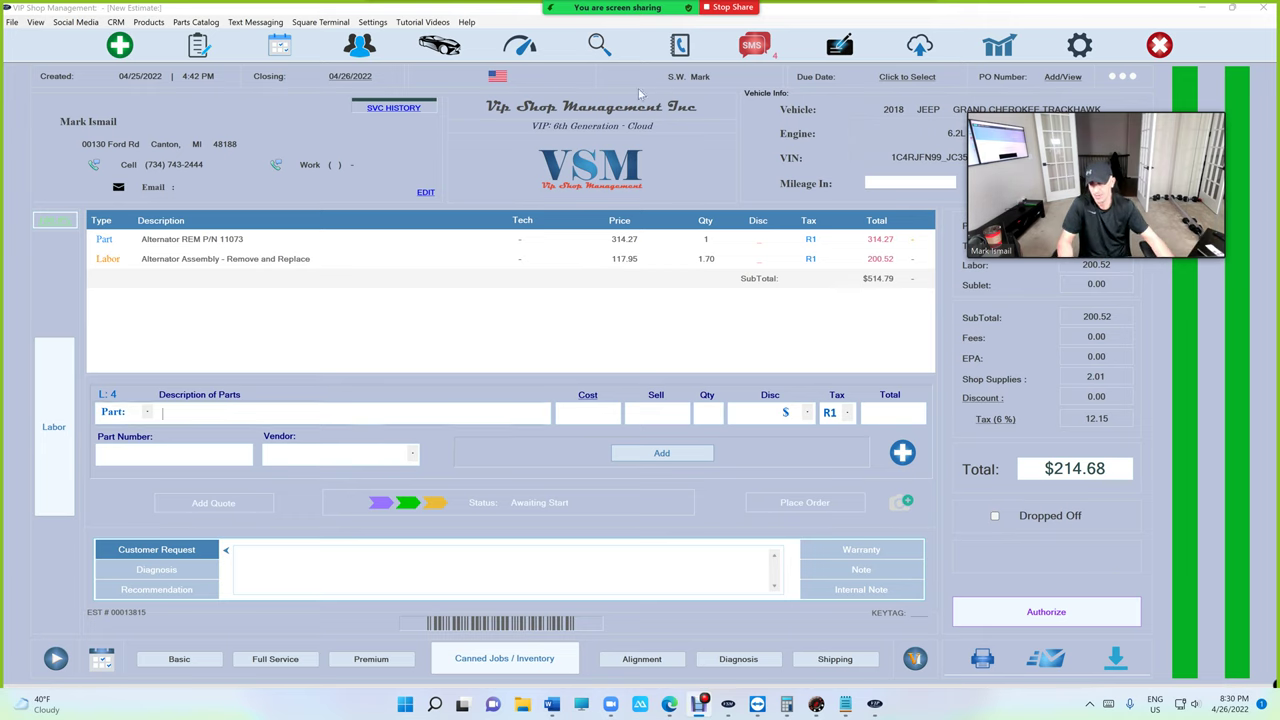
Step: Clear the existing alternator labor line and switch the entry form to labor
click(145, 262)
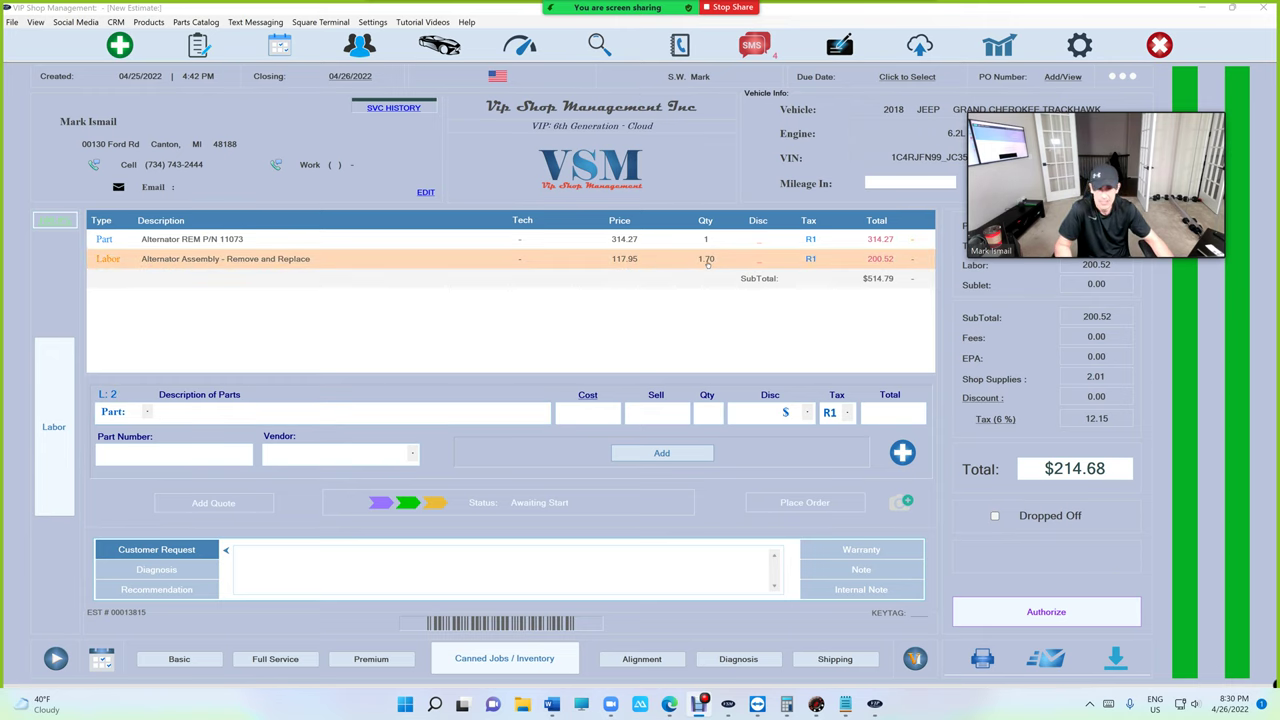
click(838, 242)
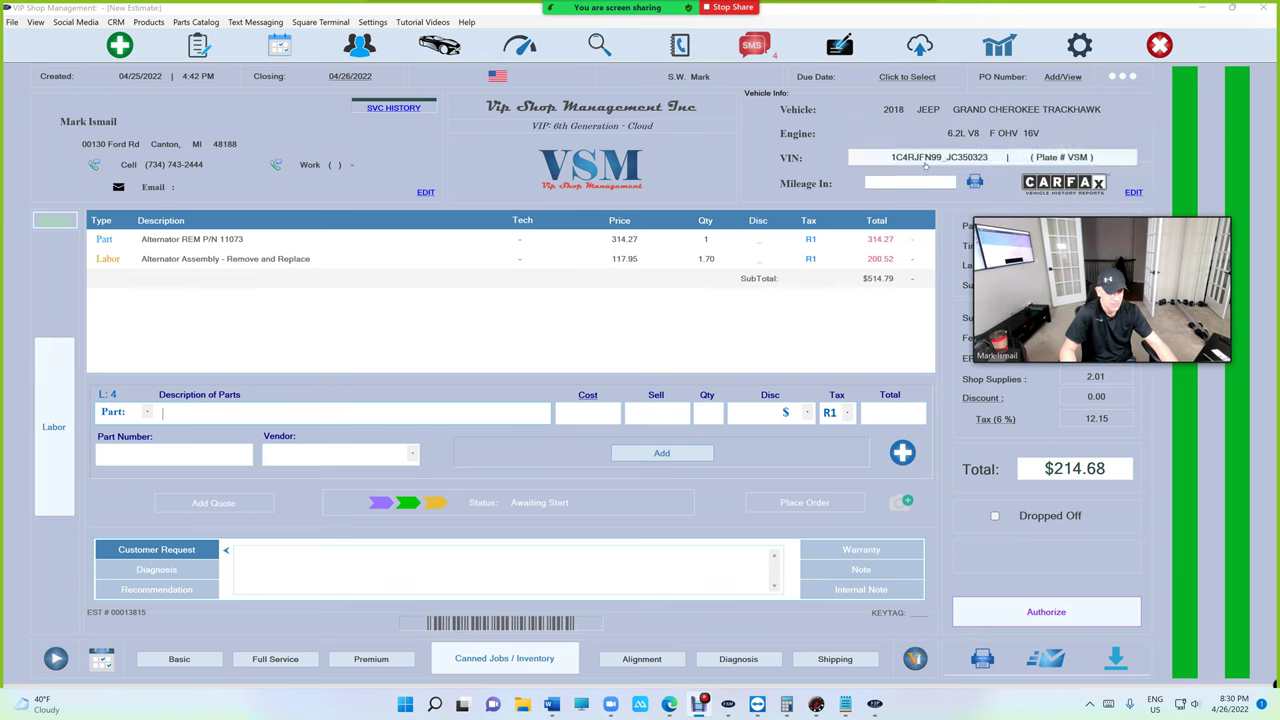
click(62, 440)
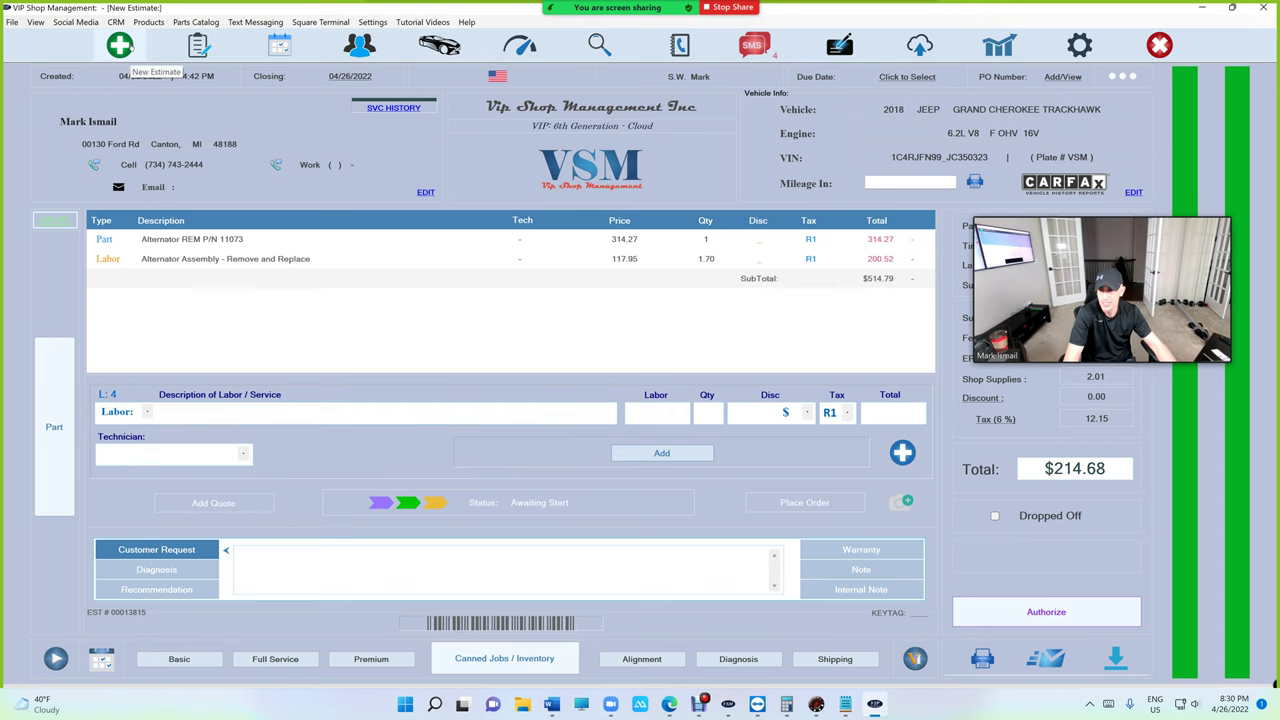
Step: Create a new estimate for the returning customer's 2018 Jeep Grand Cherokee Trackhawk
click(196, 50)
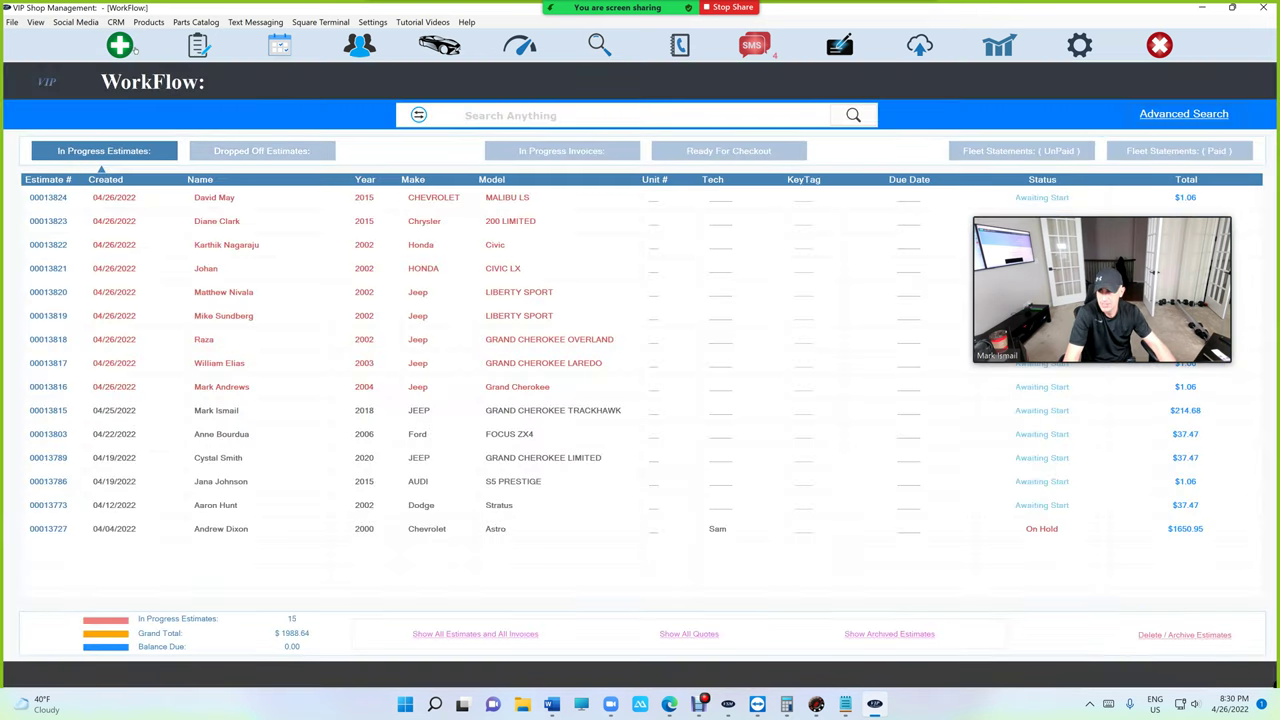
click(119, 44)
click(277, 136)
text(mark is)
click(363, 208)
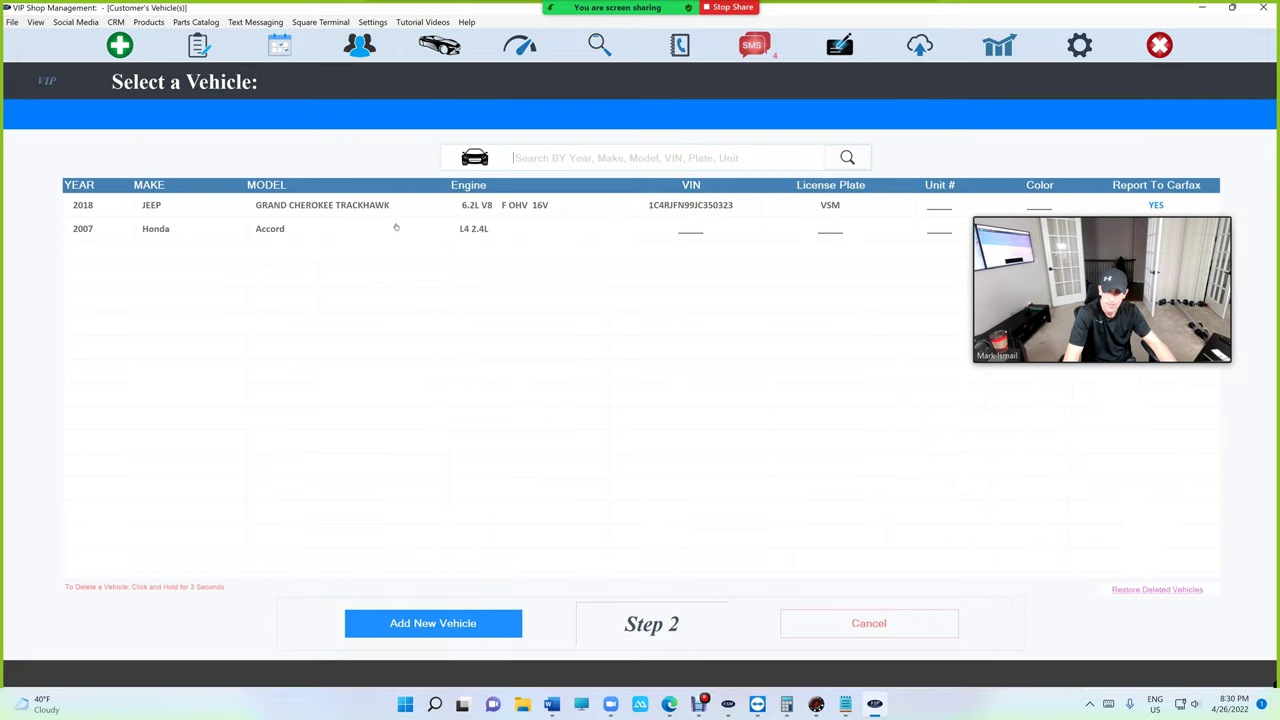
click(512, 205)
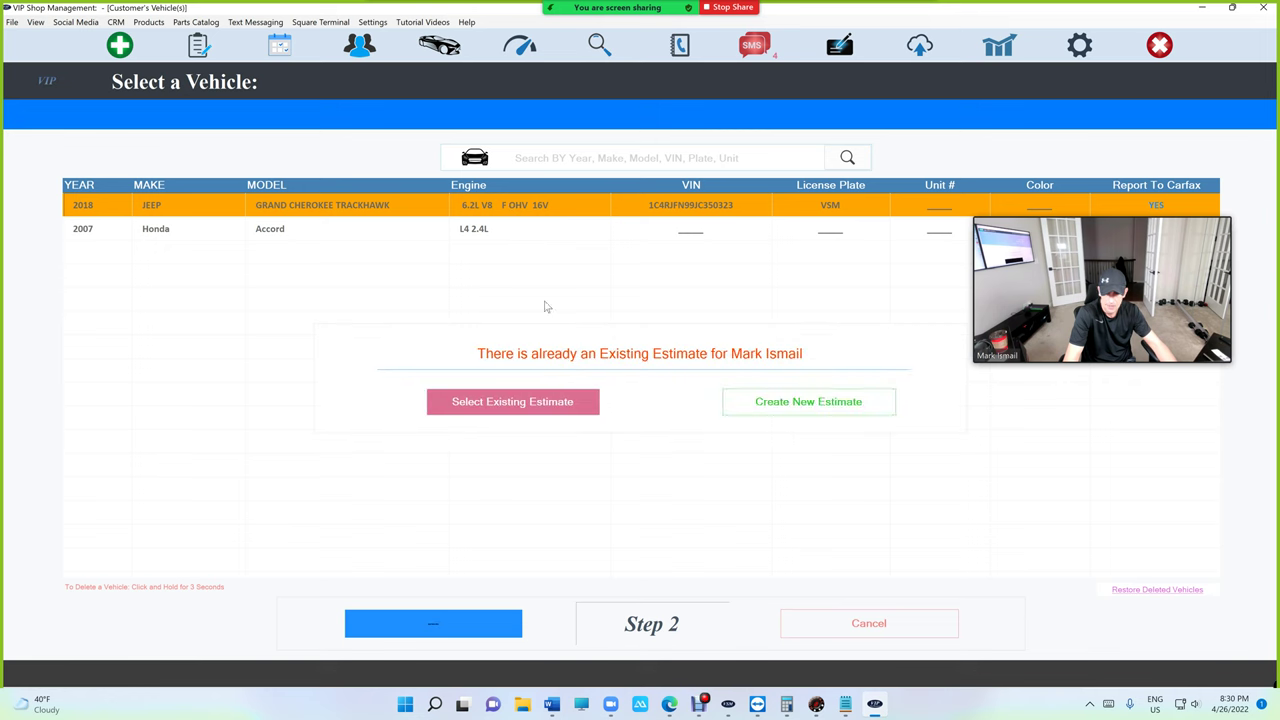
click(794, 400)
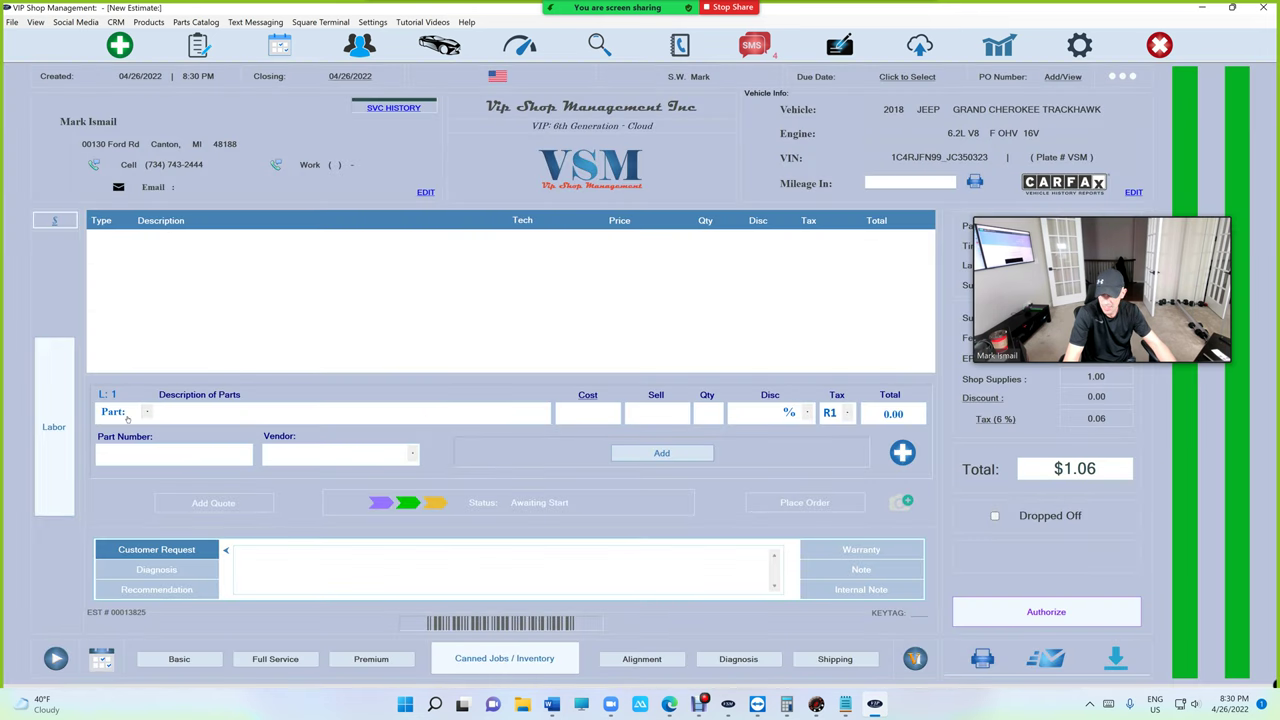
Step: Add an Alternator part with a 115.00 cost, selling at 155.25
text(al)
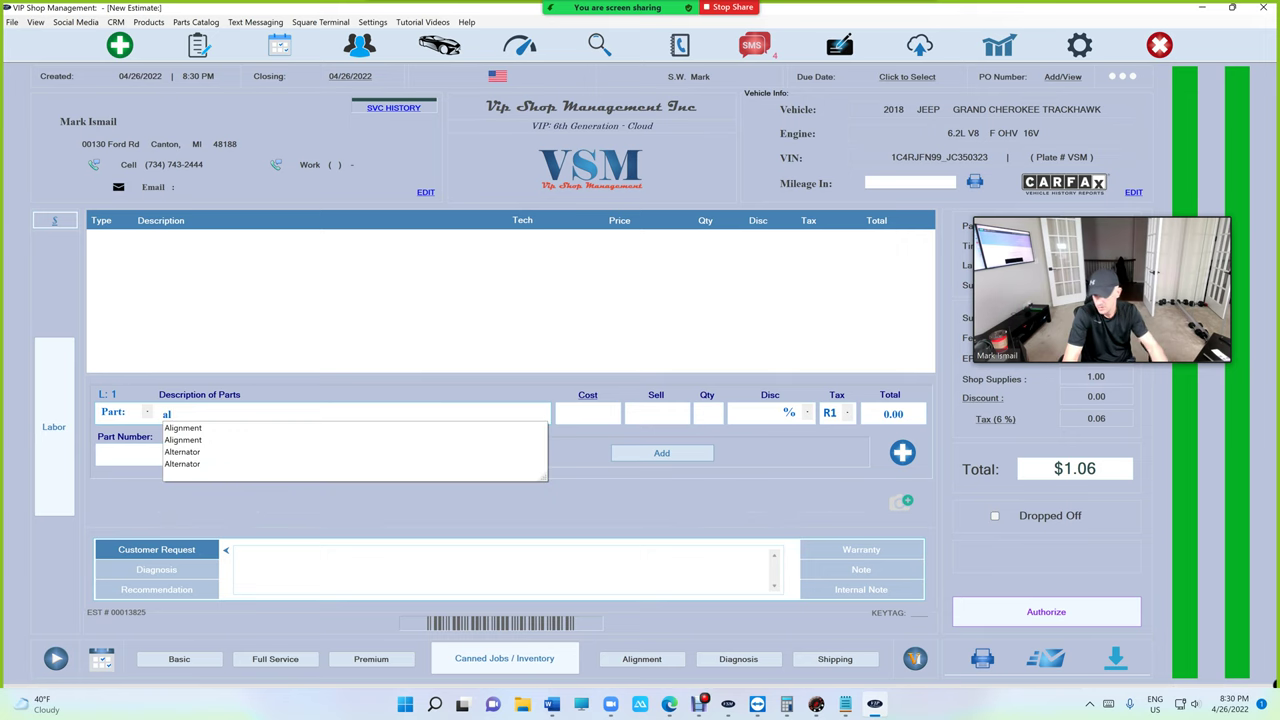
key(Down)
key(Down)
key(Down)
key(Return)
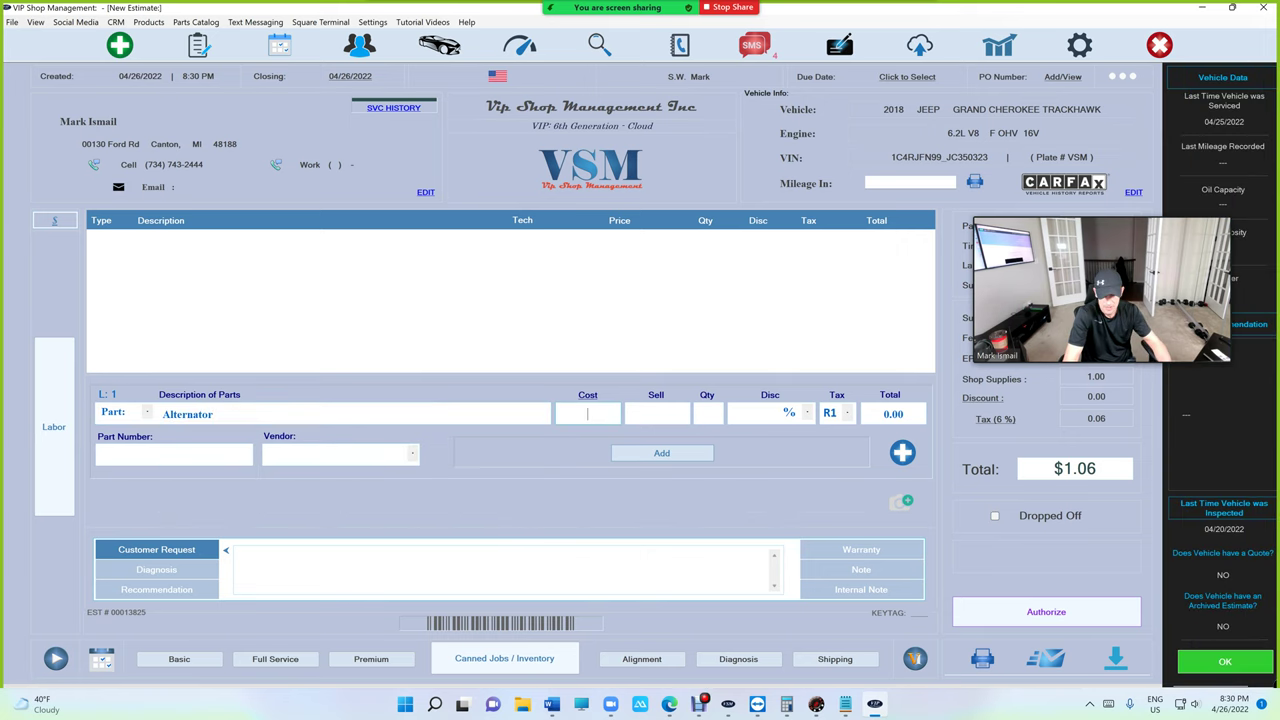
text(115.)
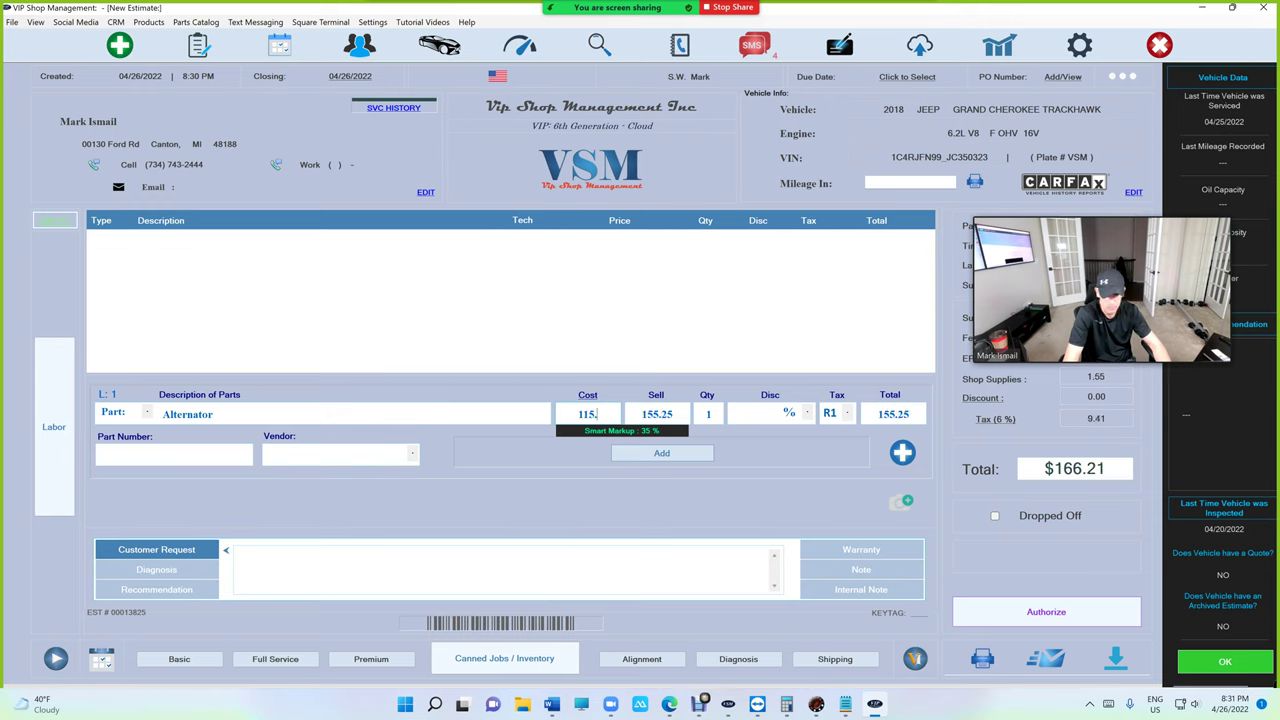
key(Tab)
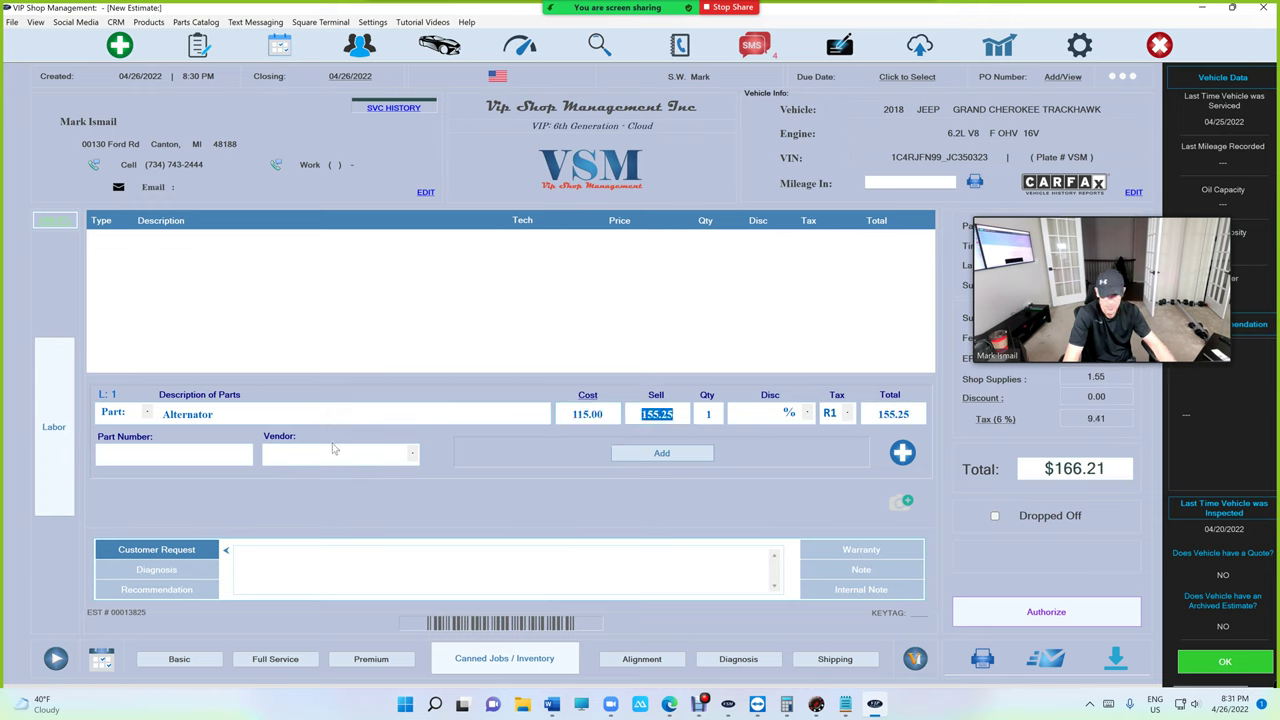
click(629, 455)
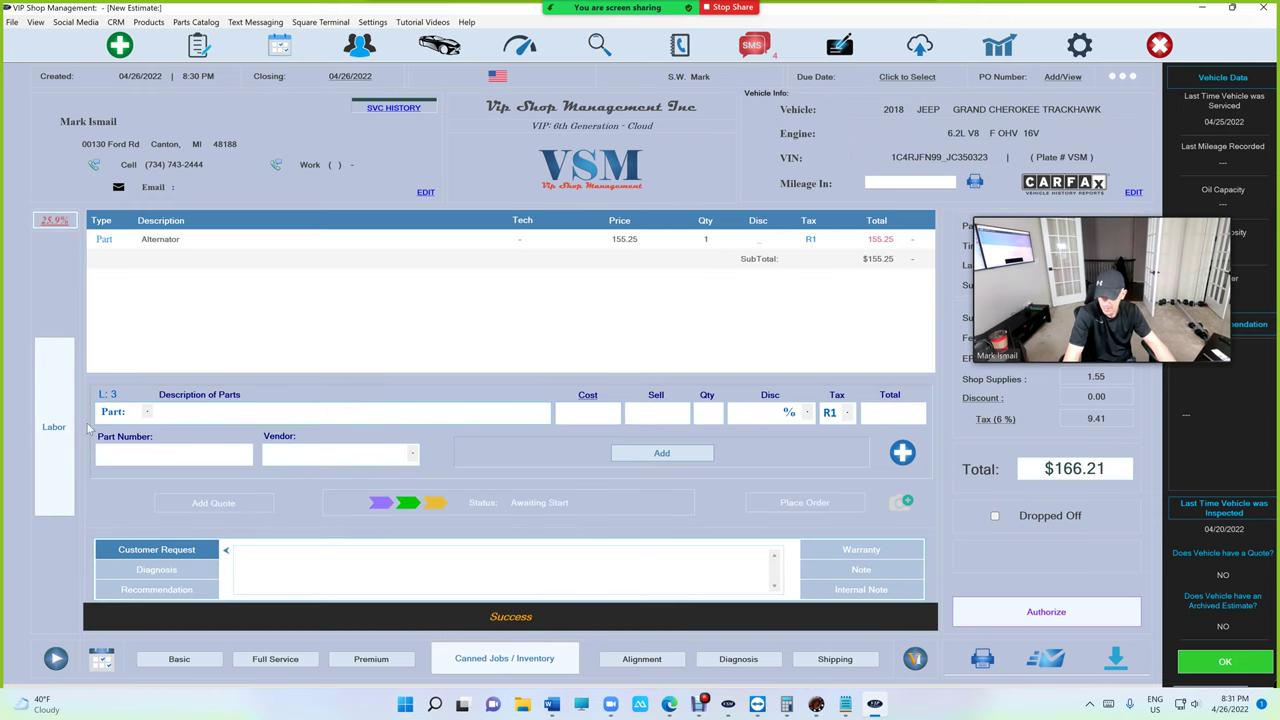
Step: Add Alternator - Replace labor at 117.95 for 1.70 hours
click(53, 432)
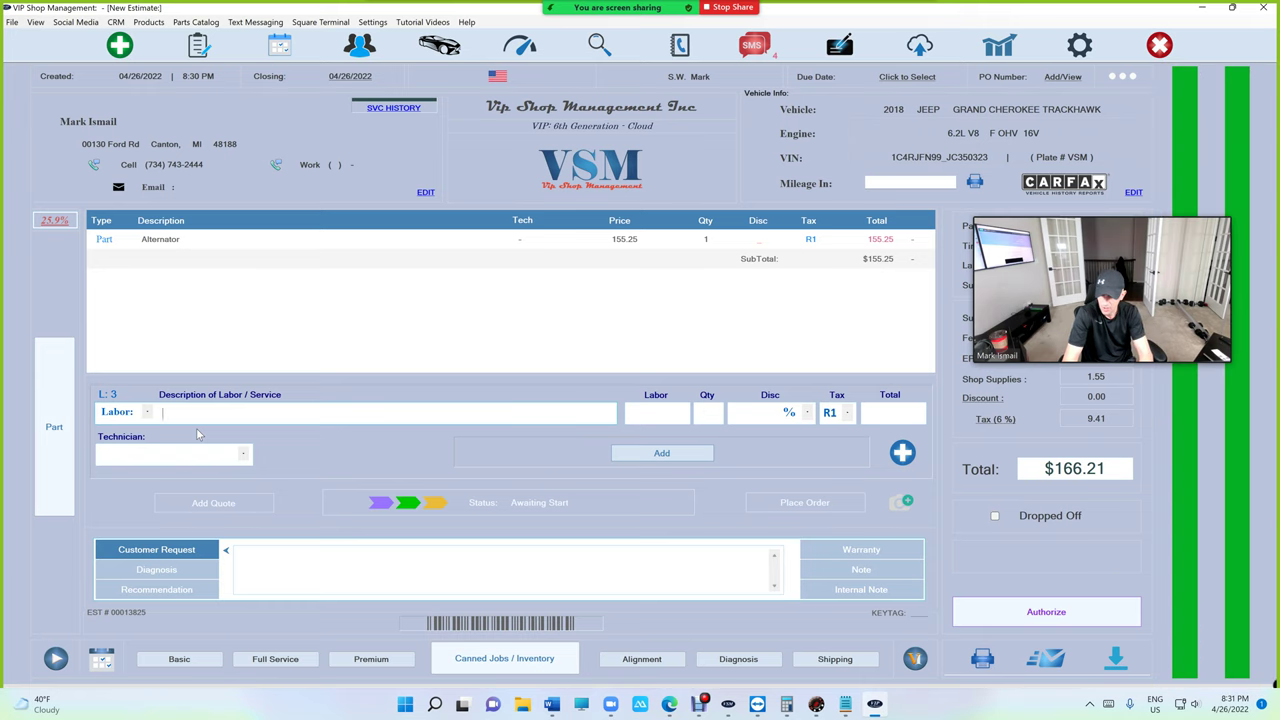
text(al)
key(Down)
key(Down)
key(Down)
key(Down)
key(Down)
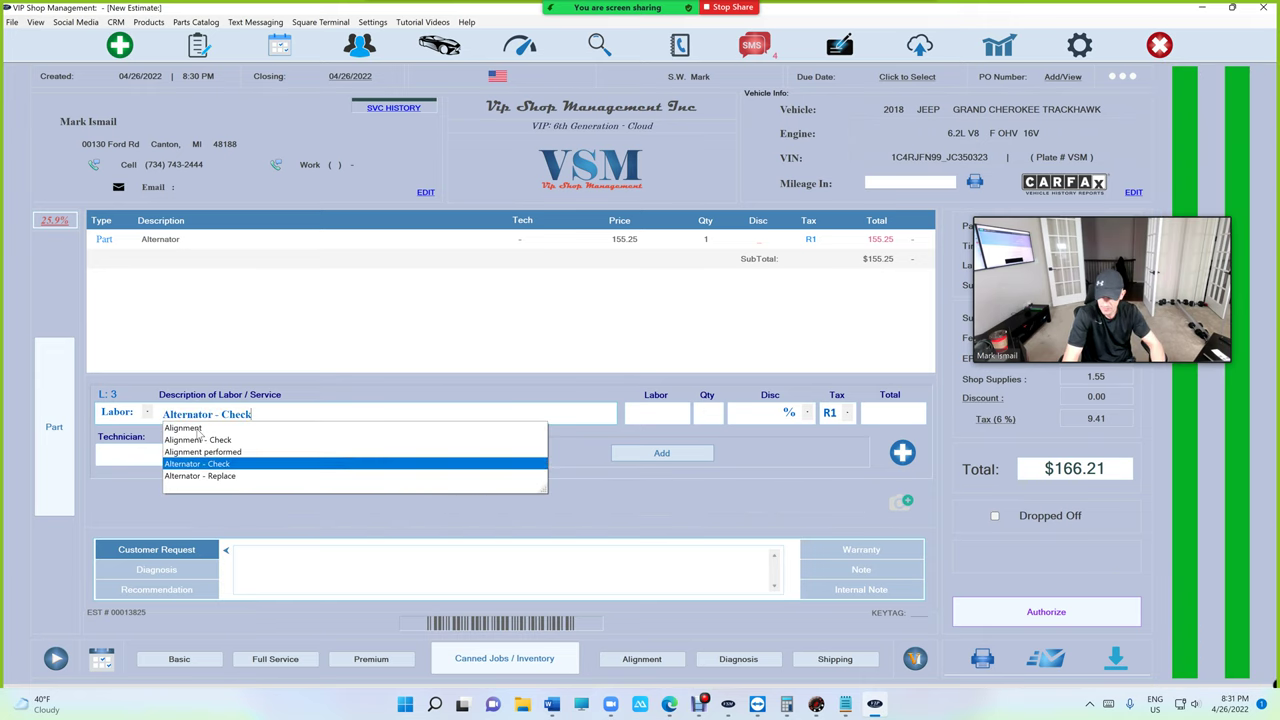
key(Return)
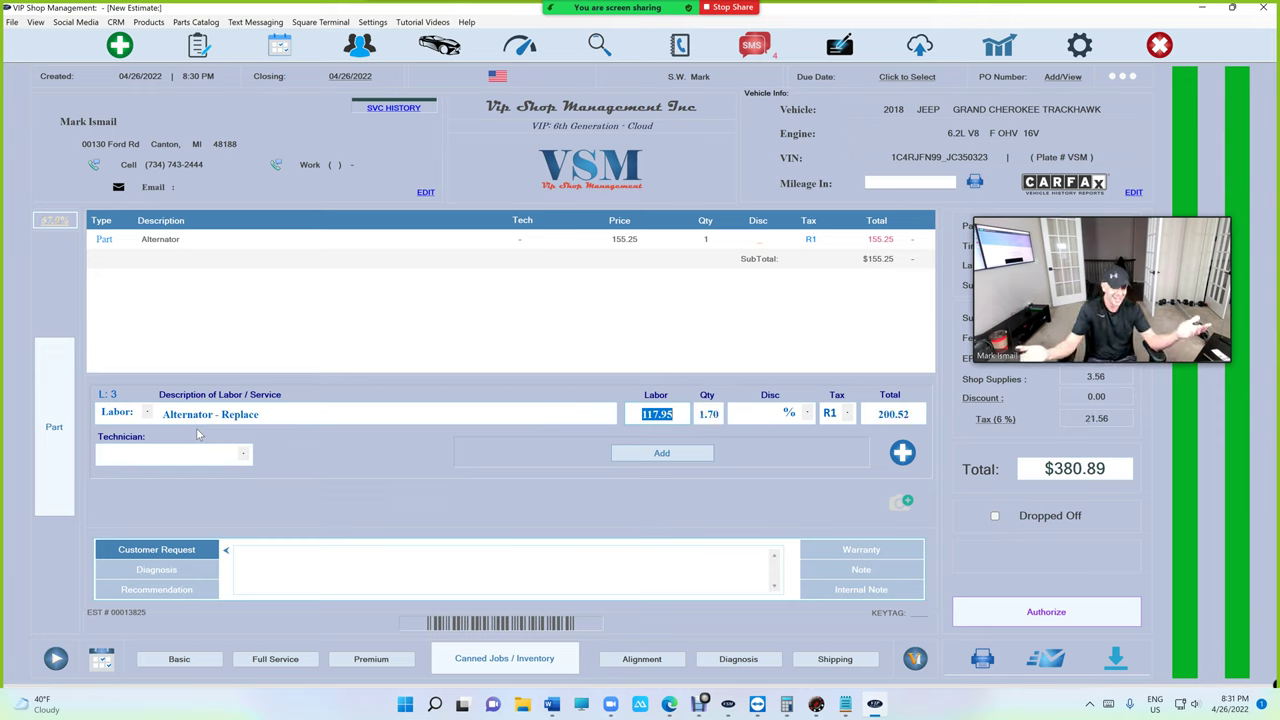
click(690, 454)
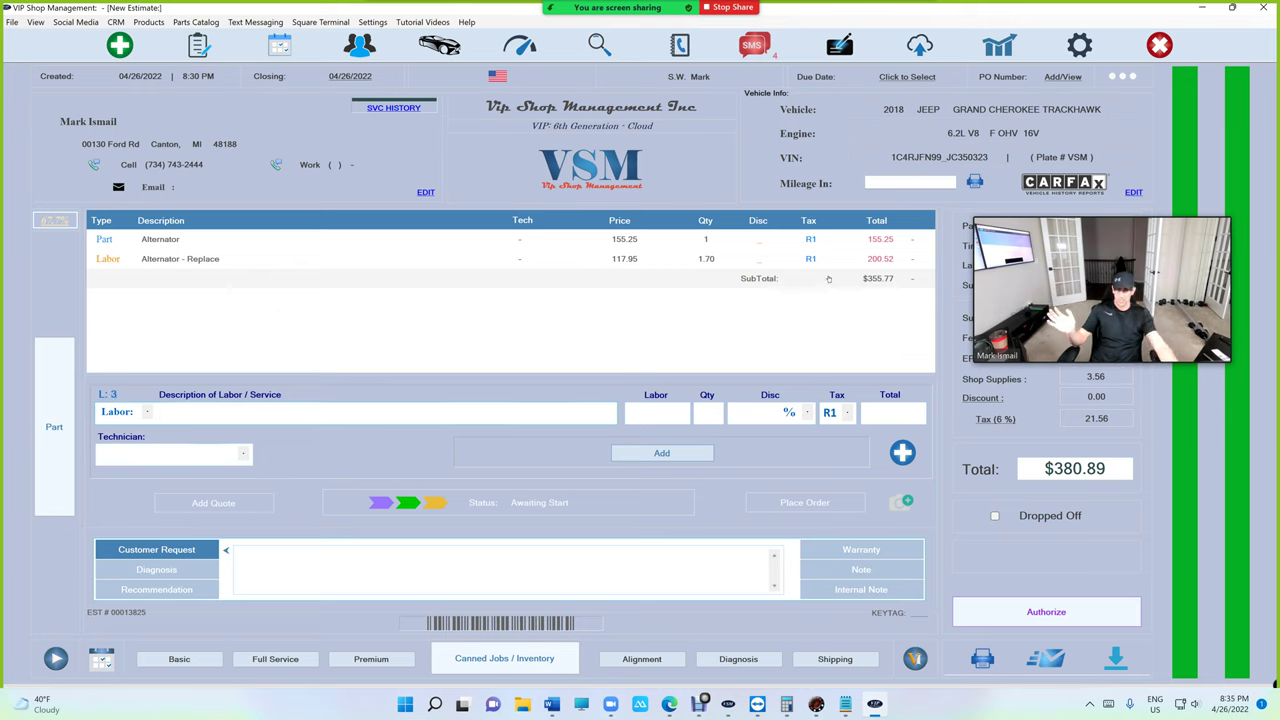
Step: Check for software updates, then fill labor entry with Alternator - Replace (1.70 hours, 117.95)
click(466, 22)
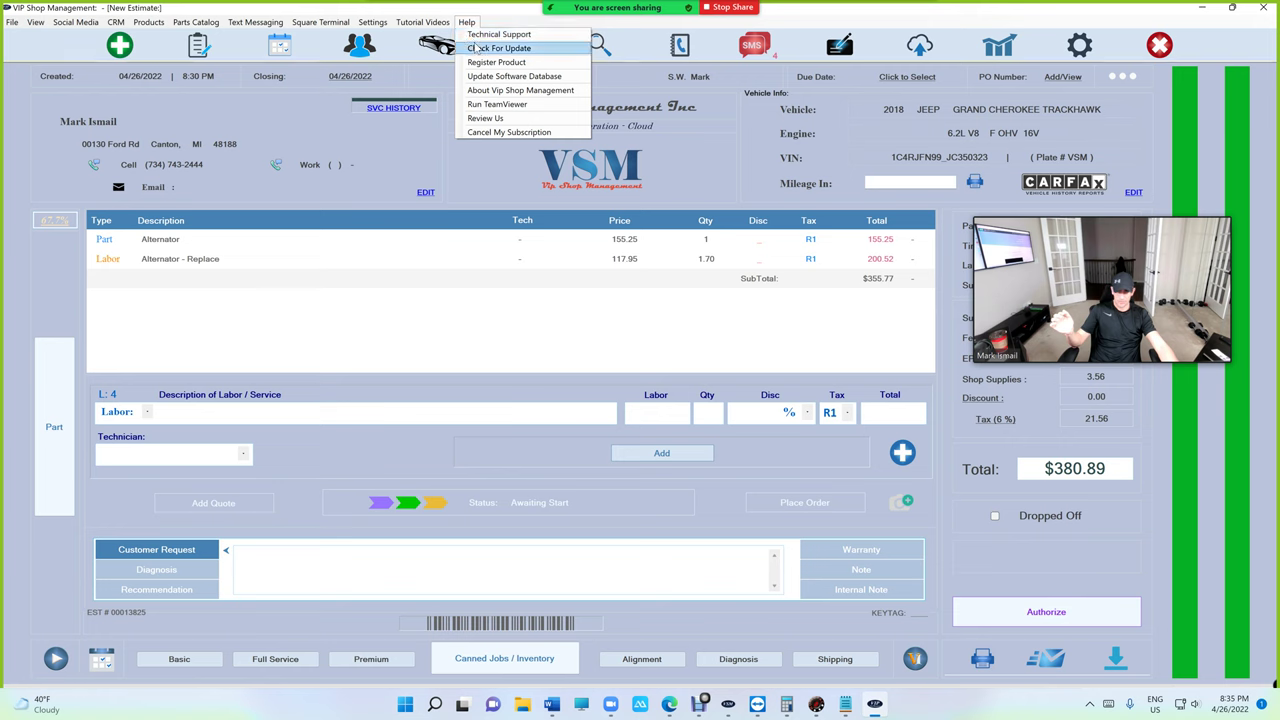
click(480, 47)
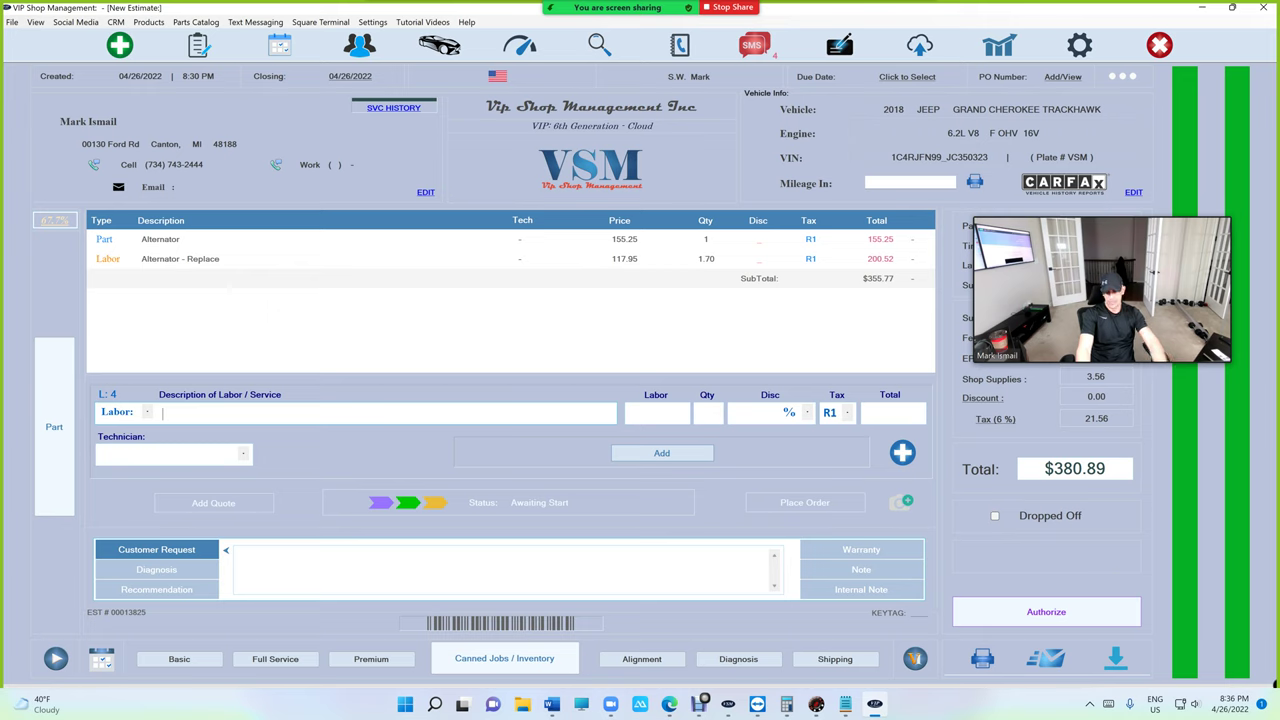
text(al)
key(Down)
key(Down)
key(Down)
key(Down)
key(Down)
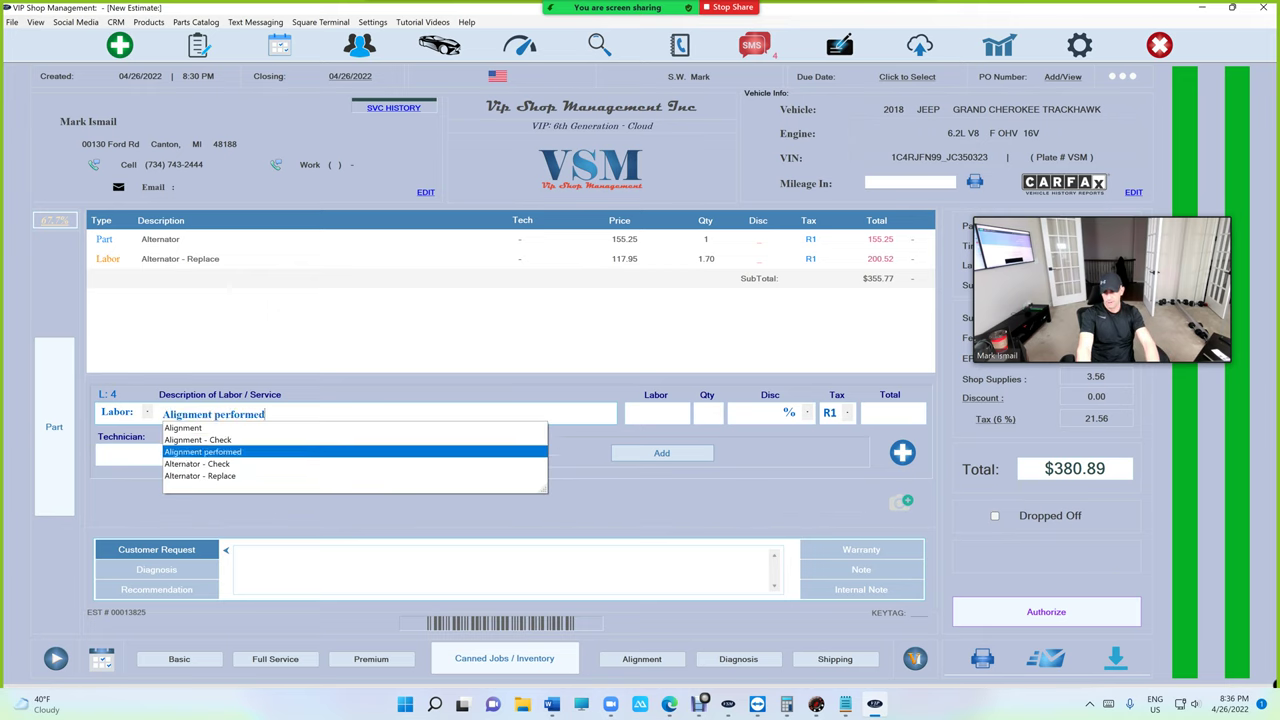
key(Return)
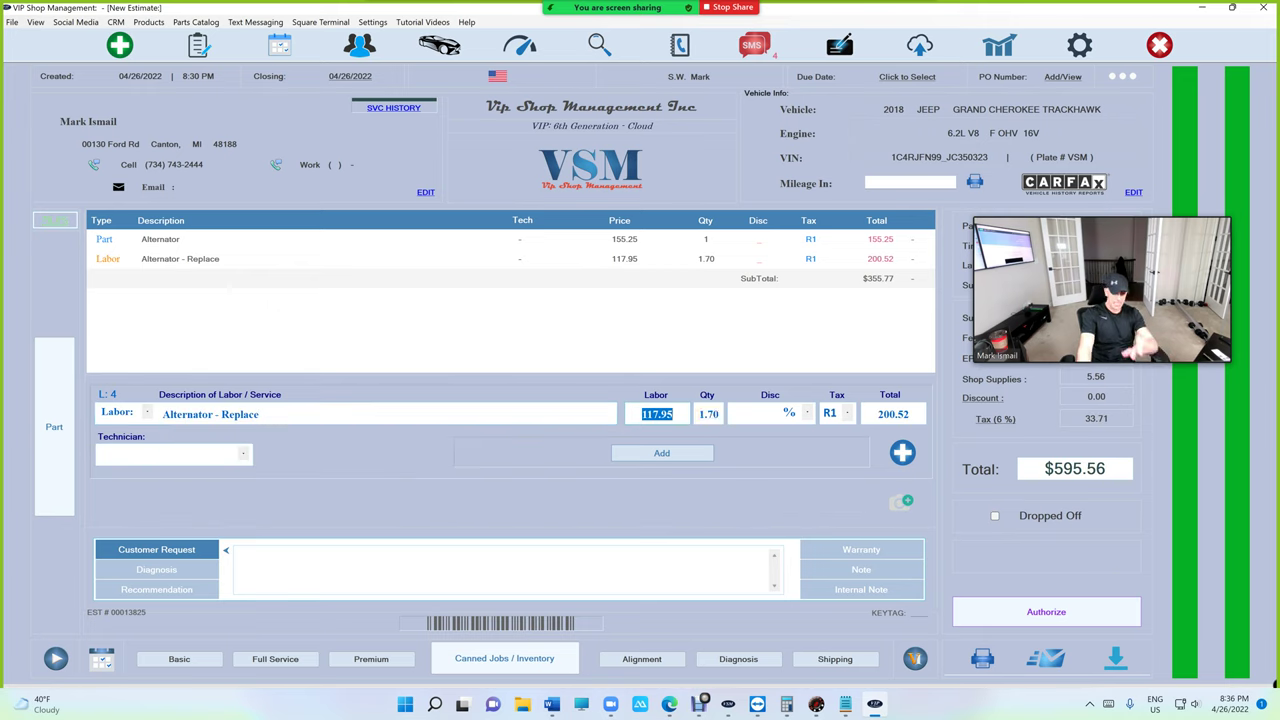
Step: Add the pending Alternator - Replace line, then an Alignment - Check labor line at 0.5 hours
click(670, 453)
text(al)
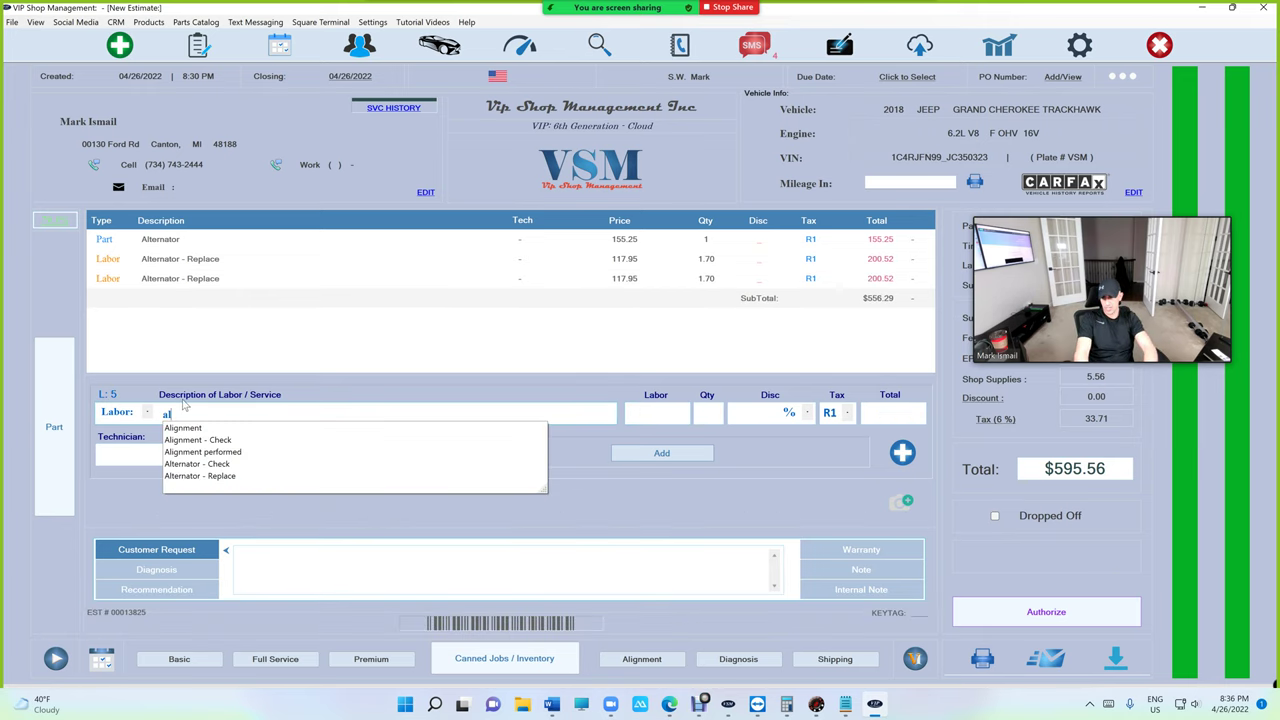
key(Down)
key(Down)
key(Down)
key(Return)
key(Tab)
text(0.5)
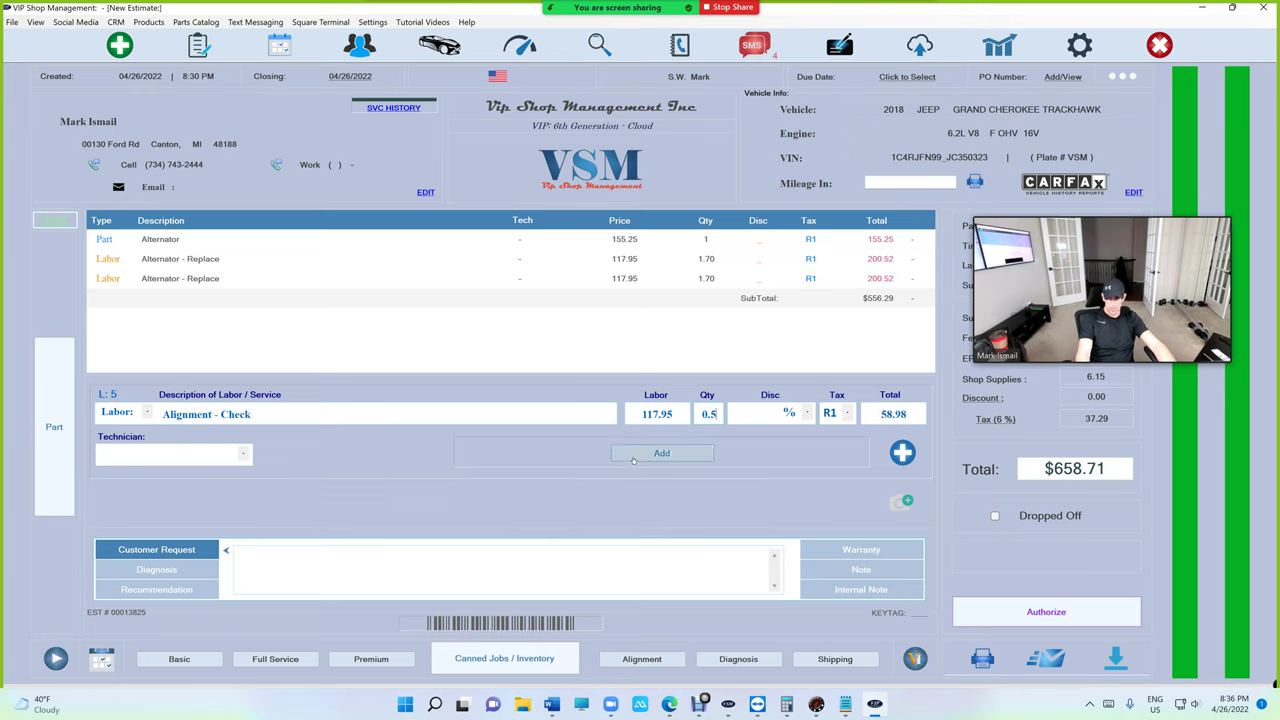
click(662, 453)
Step: Add an Alternator - Check labor line at 1 hour
text(alt)
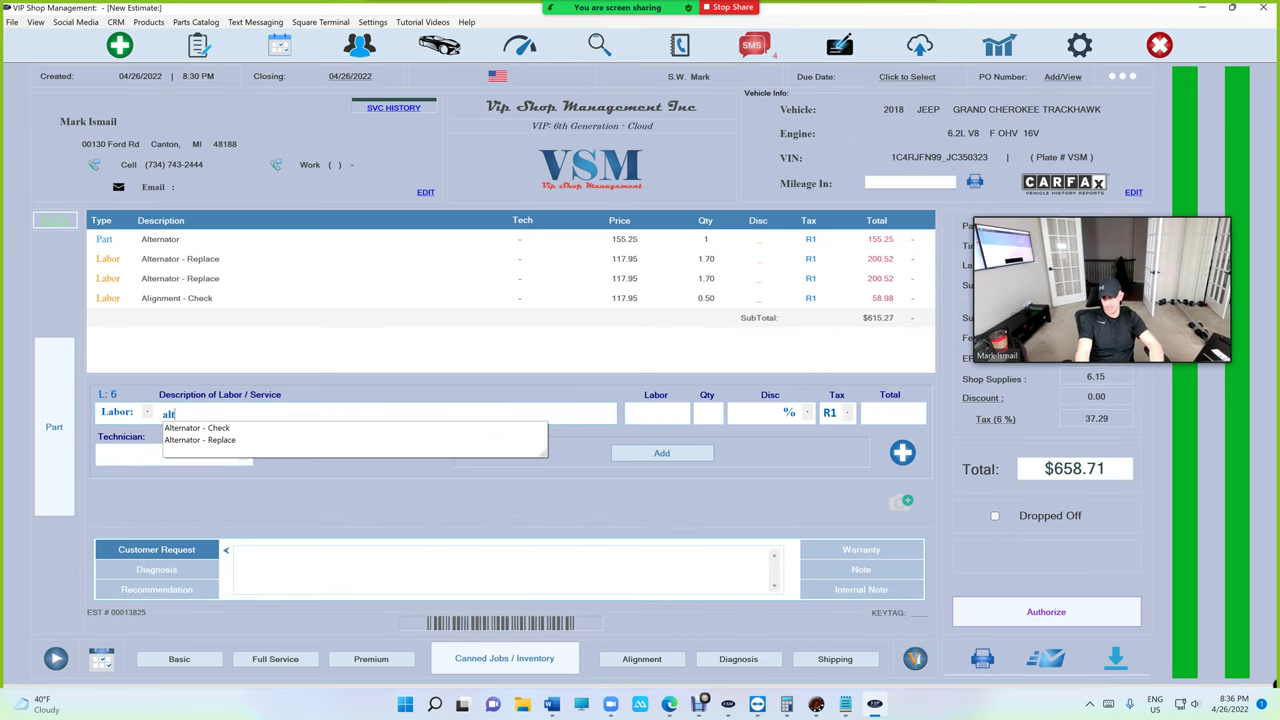
key(Down)
key(Return)
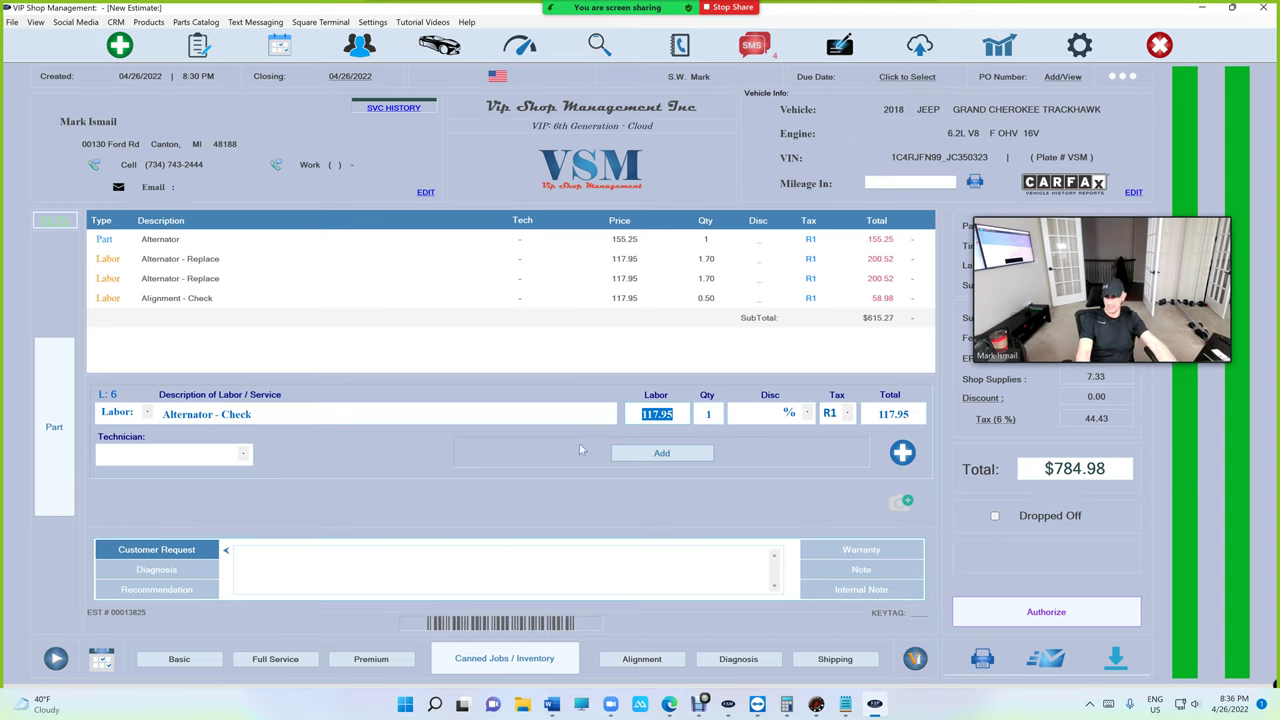
click(661, 453)
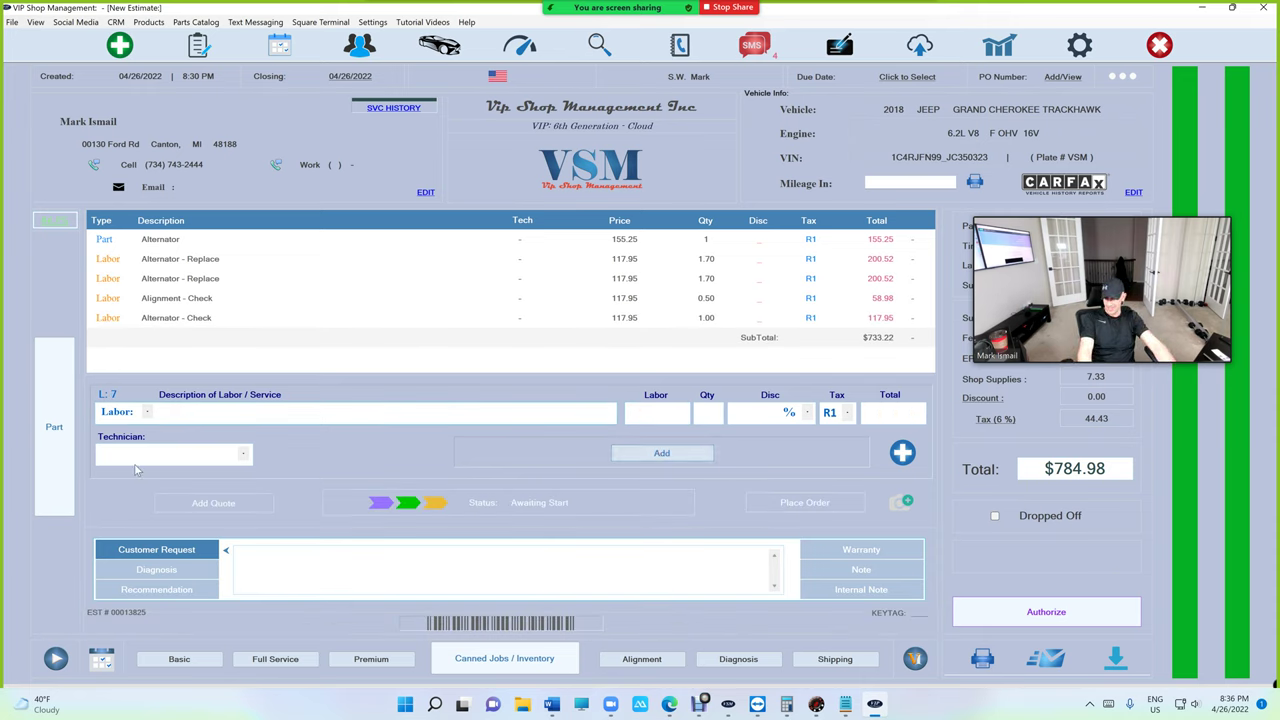
Step: Delete the Alignment - Check labor line from the estimate
click(199, 318)
click(202, 300)
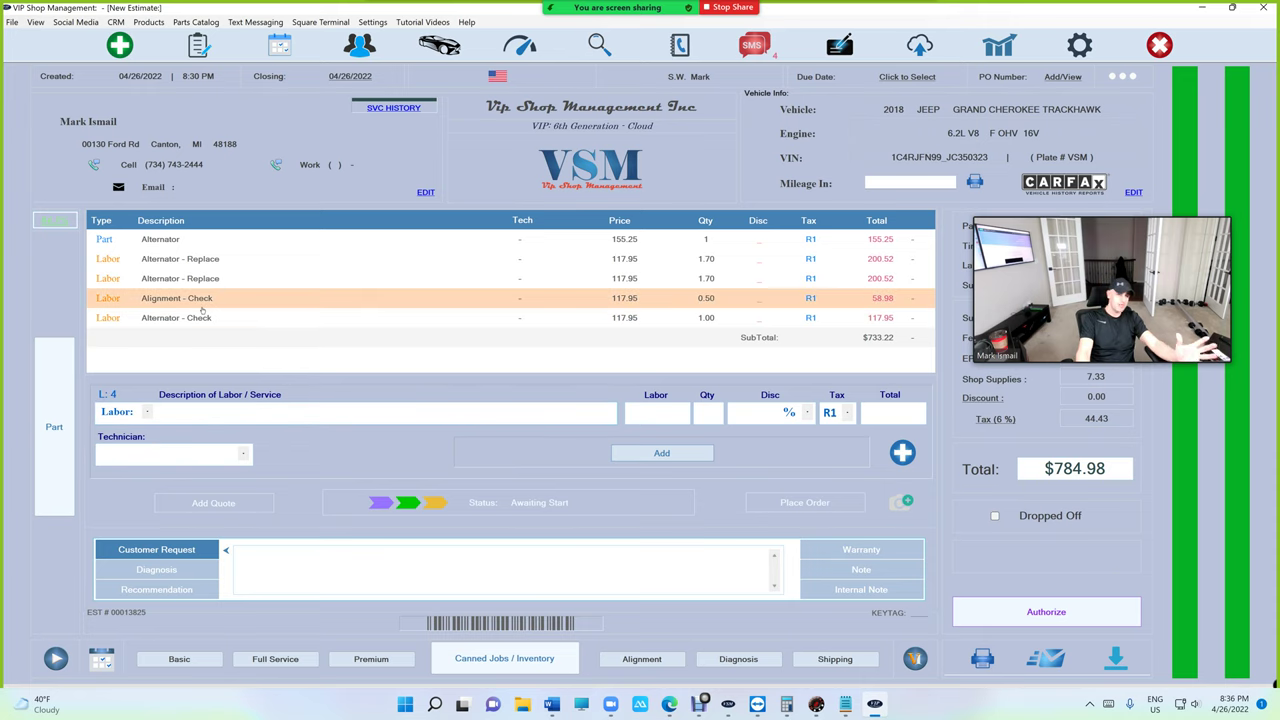
double_click(202, 305)
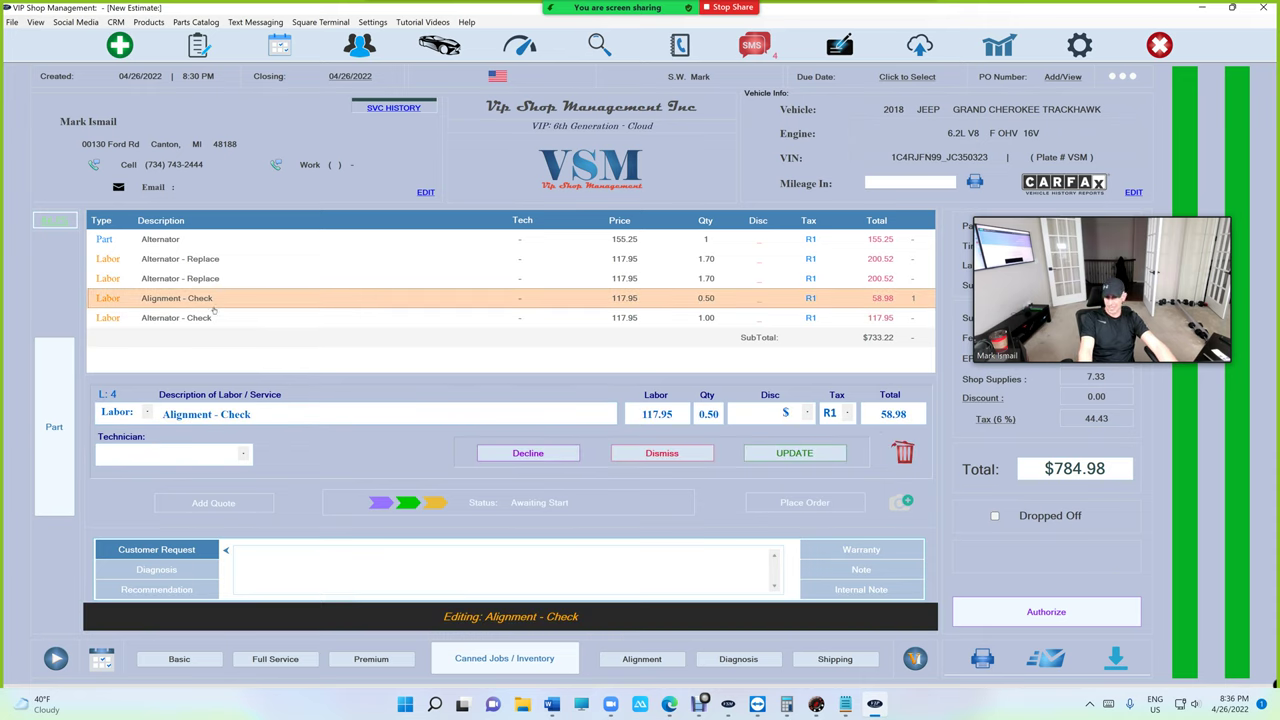
click(903, 452)
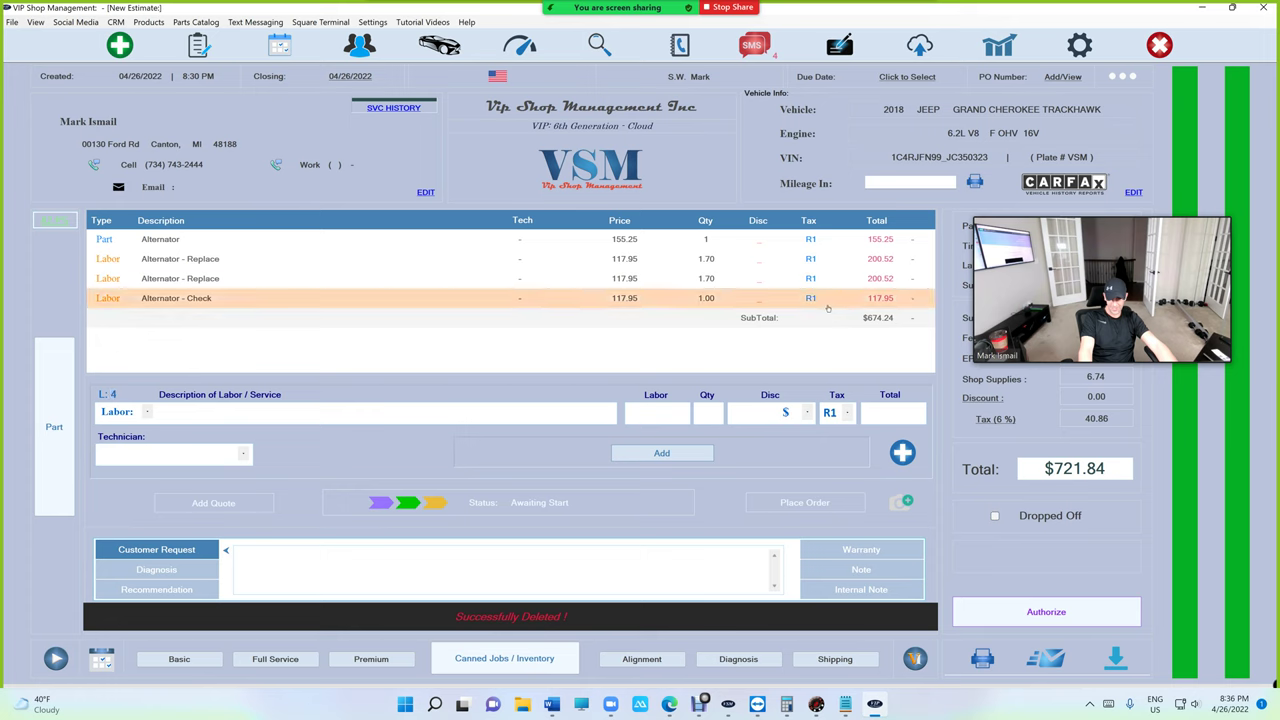
Step: Change the Alternator - Check quantity to 0.5 hours
double_click(535, 311)
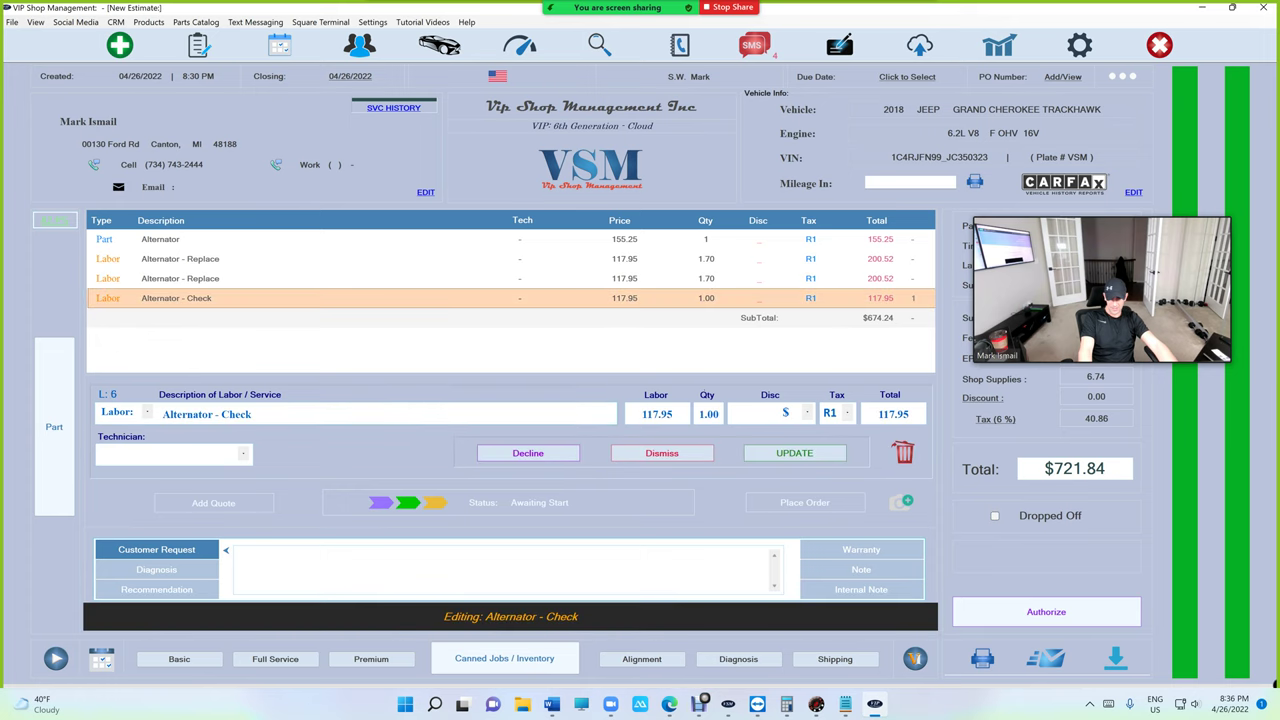
double_click(709, 414)
key(BackSpace)
text(0.5)
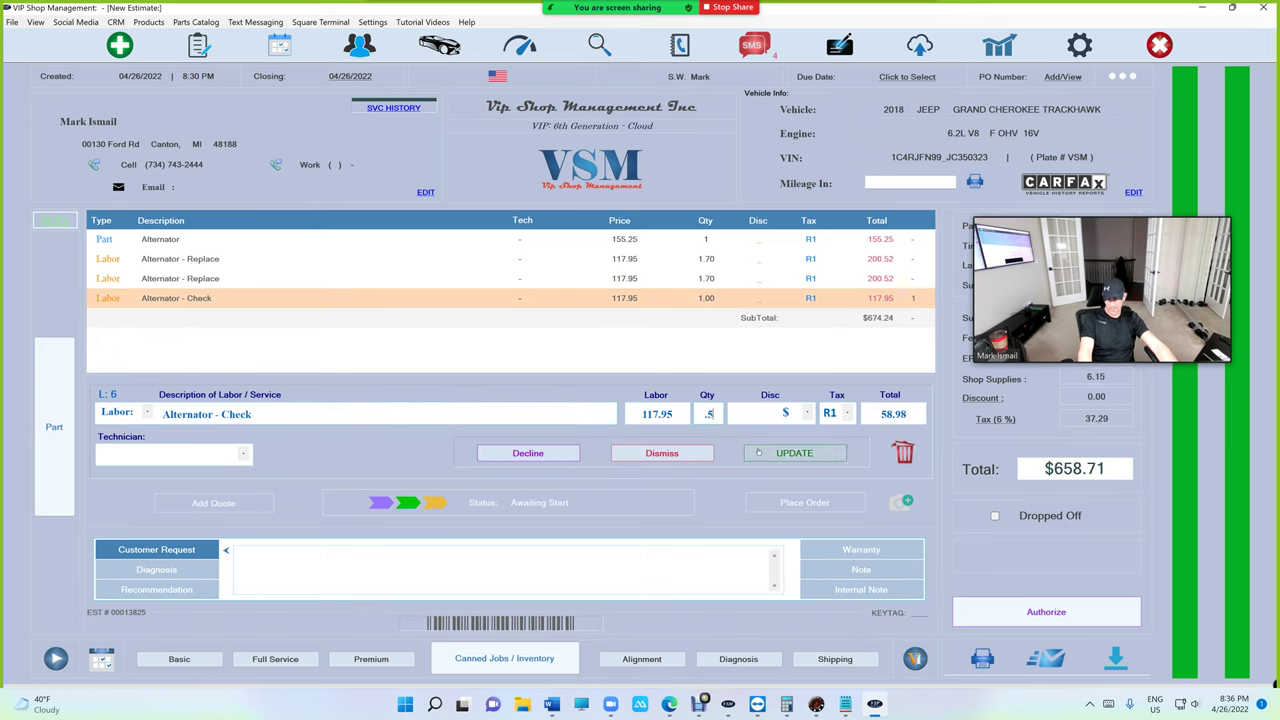
key(Return)
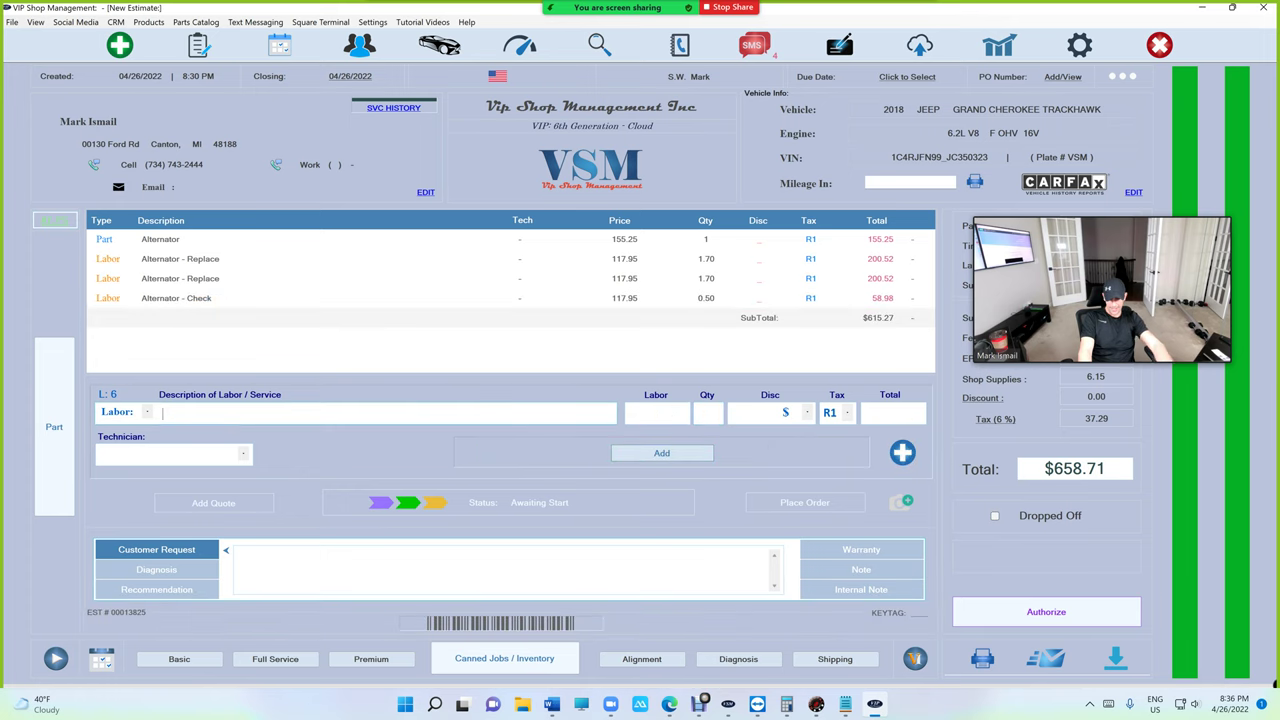
Step: Add a second Alternator - Check labor line at 0.5 hours
text(al)
key(Down)
key(Down)
key(Down)
key(Down)
key(Return)
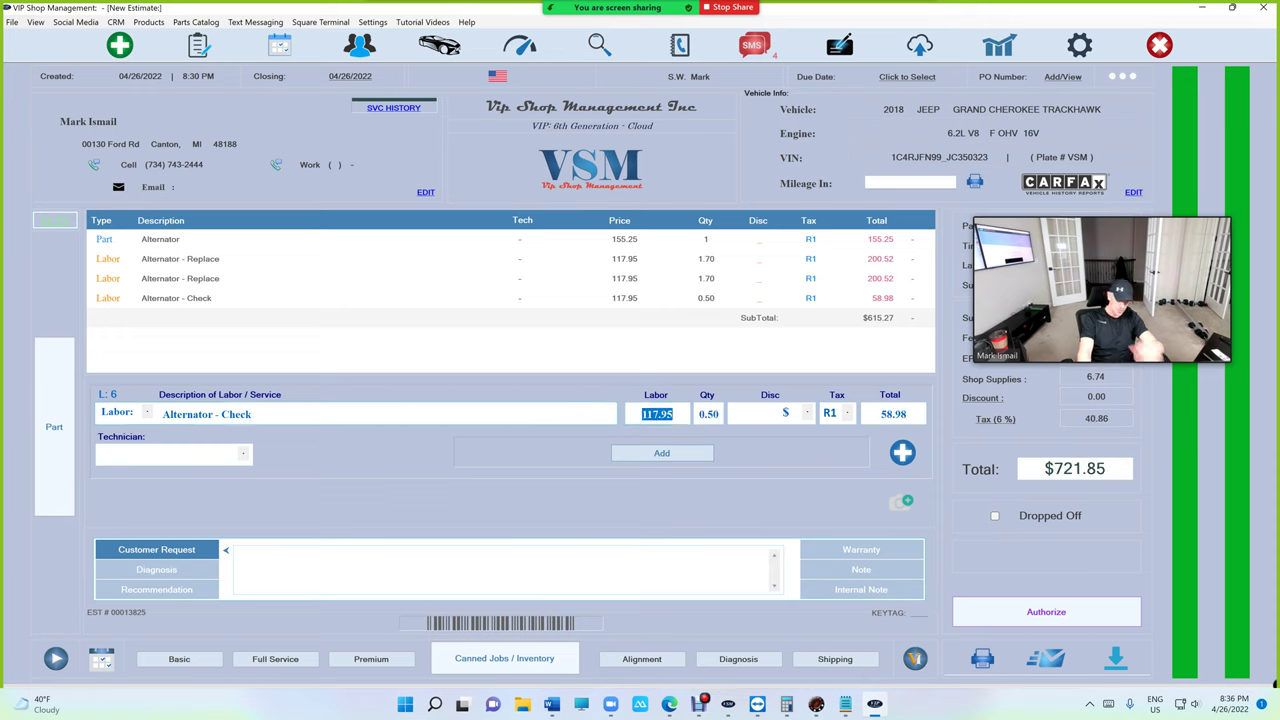
click(644, 456)
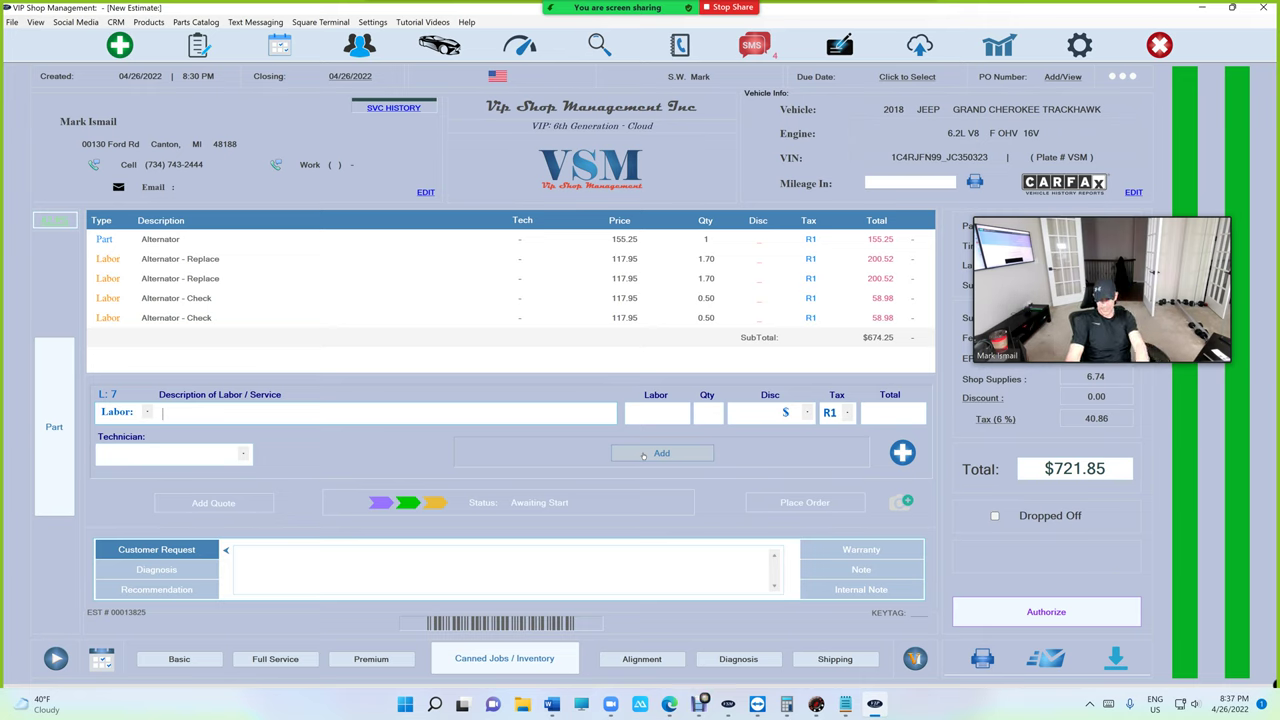
Step: Add an A/C Accumulator - Replace labor line at 1.9 hours
text(a)
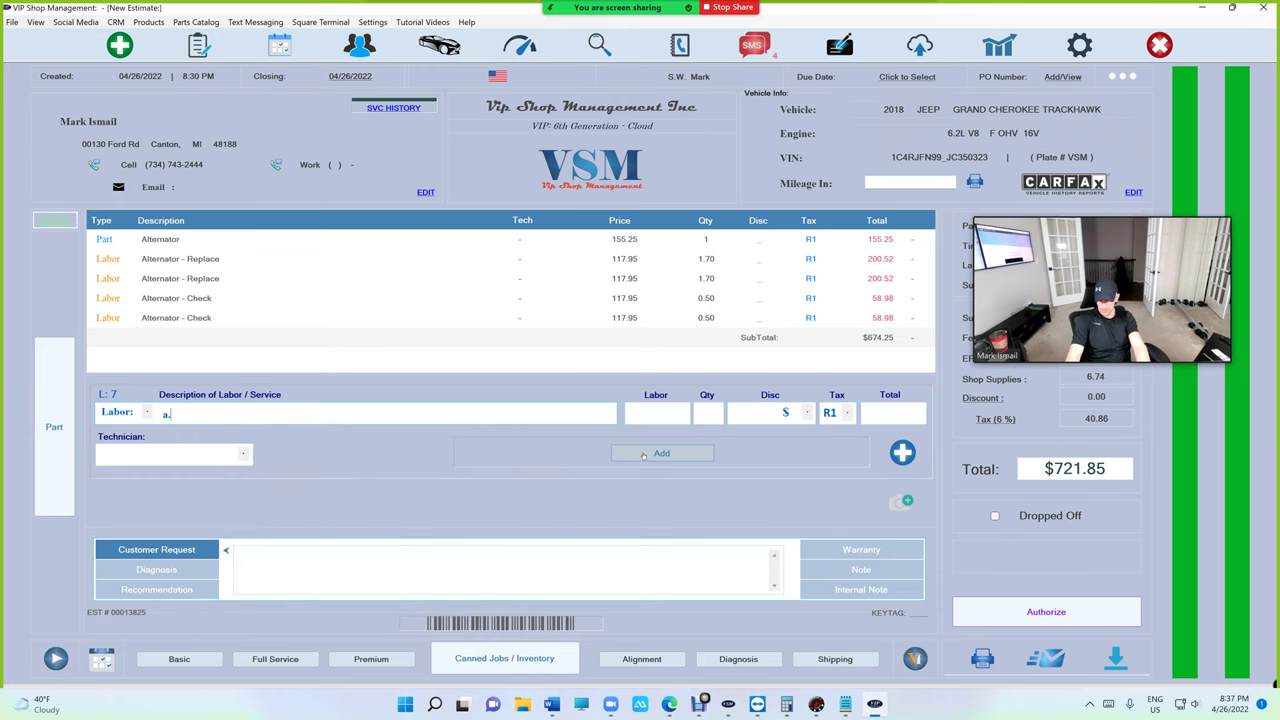
text(/c)
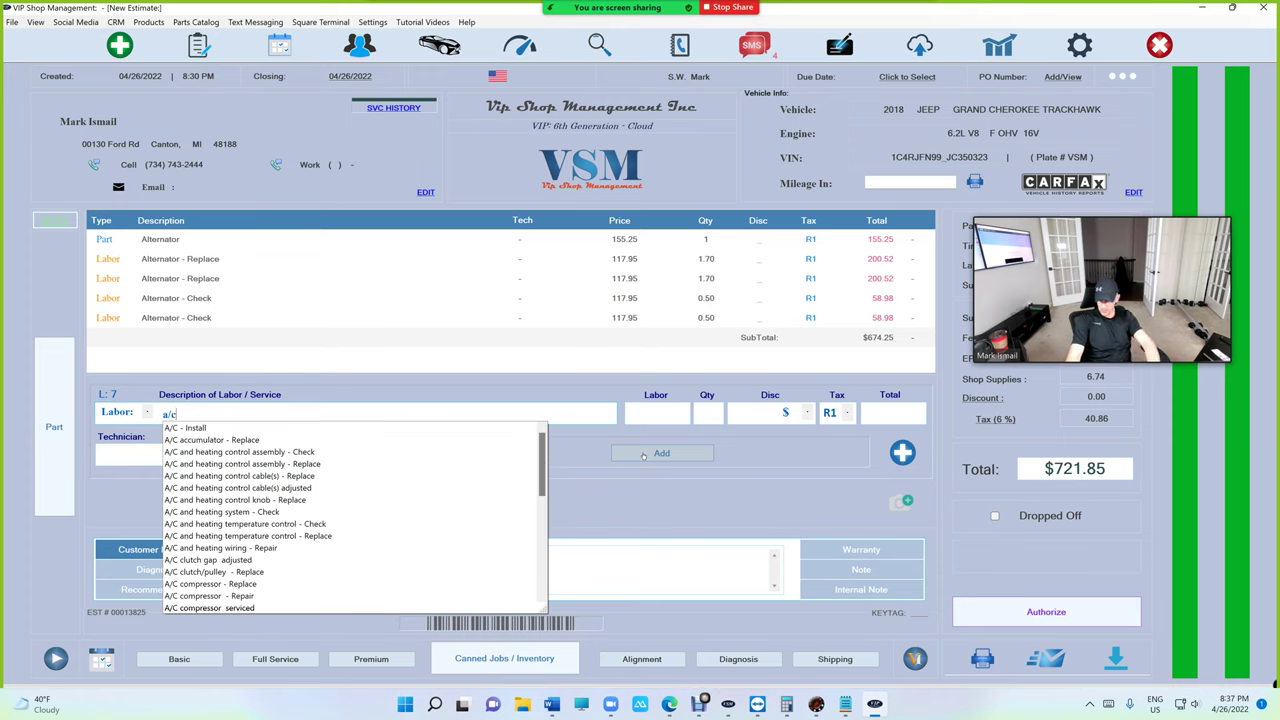
key(Down)
key(Down)
key(Return)
key(Tab)
text(1.9)
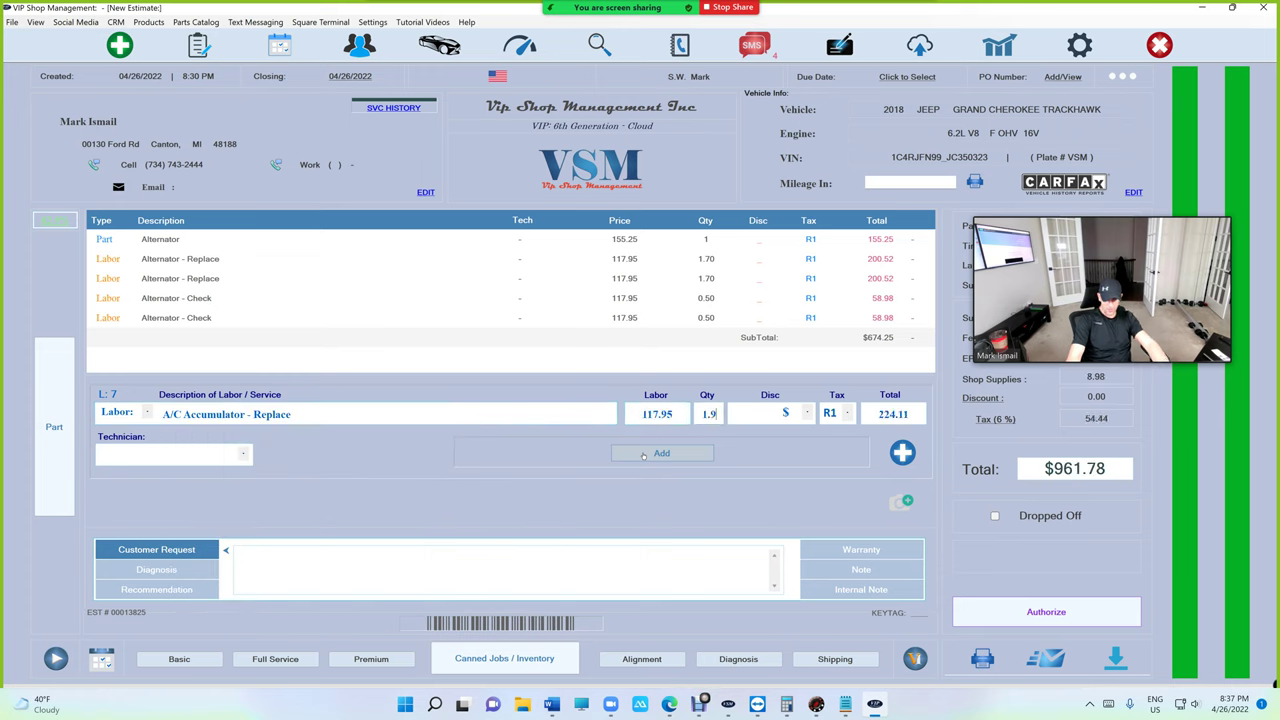
click(661, 452)
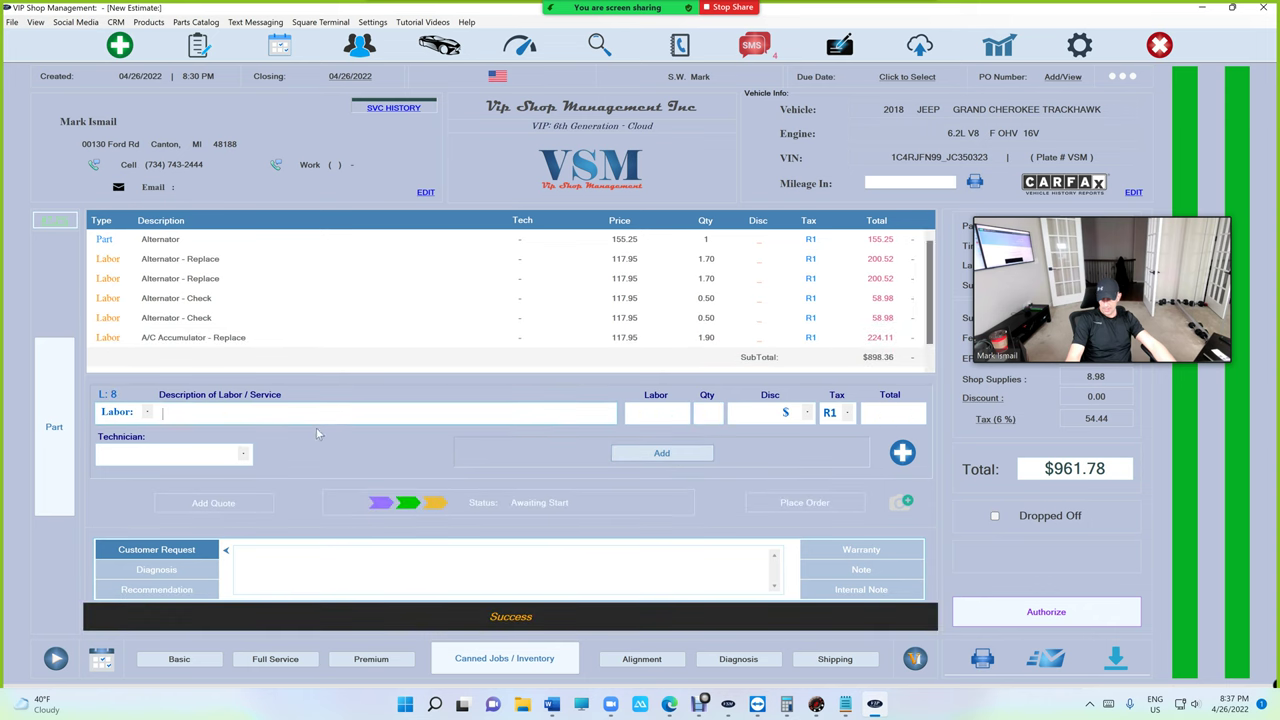
Step: Add a second A/C Accumulator - Replace line at 1.9 hours
text(a)
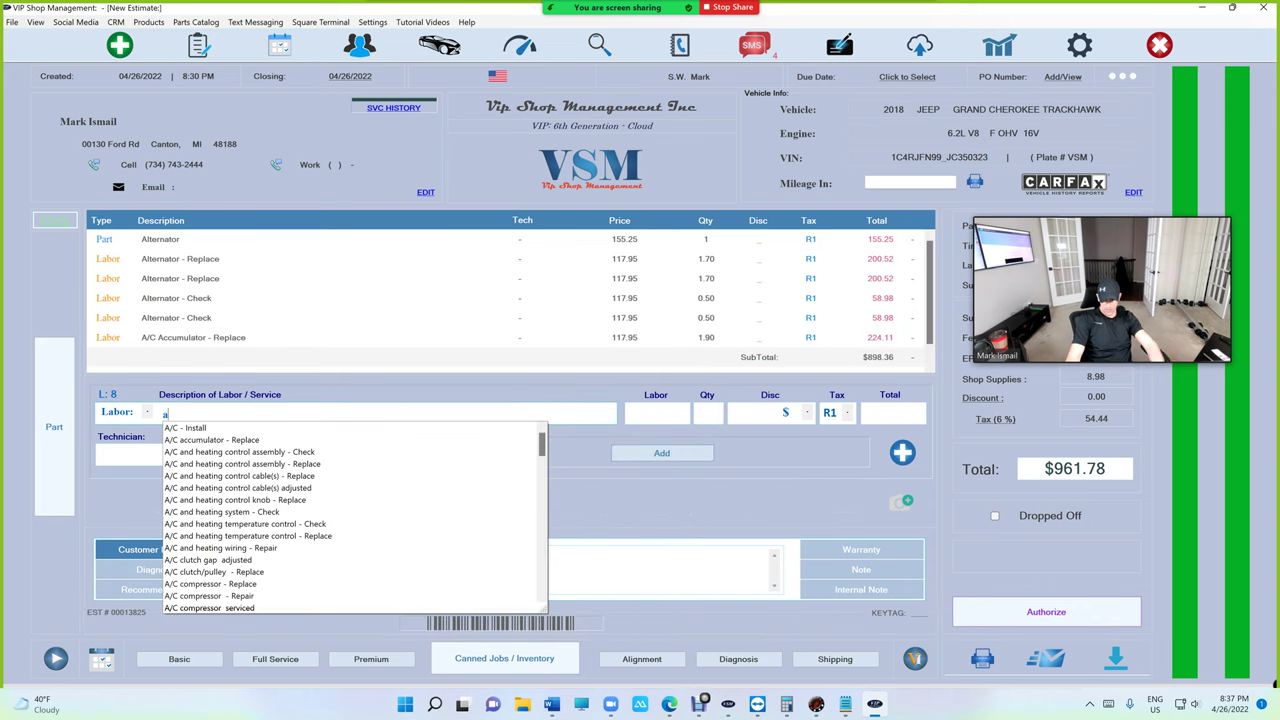
text(/c)
key(Down)
key(Down)
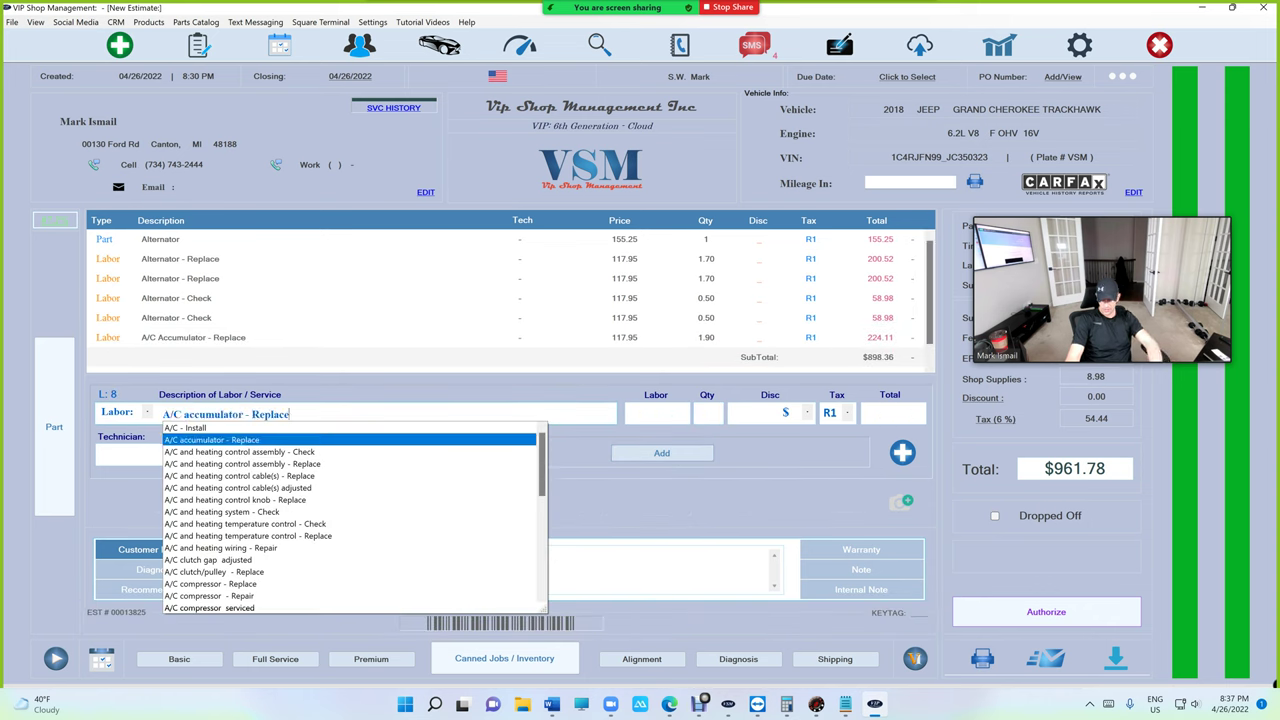
key(Return)
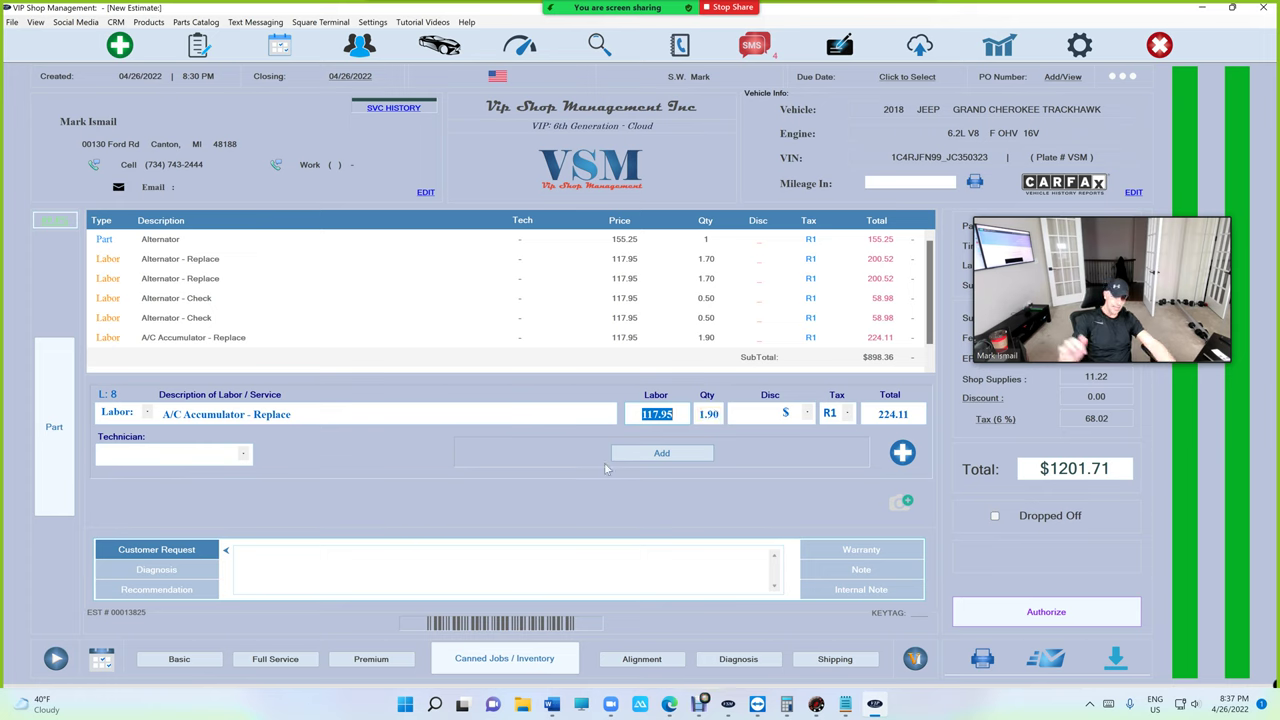
click(645, 450)
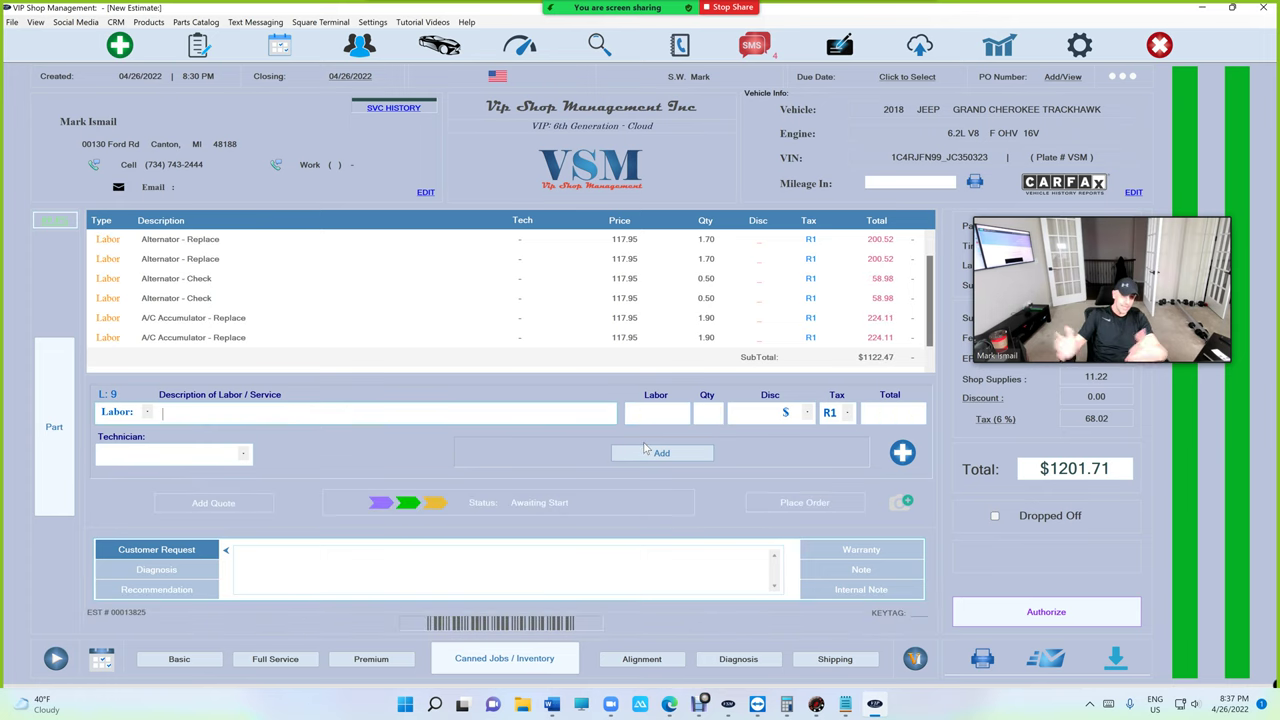